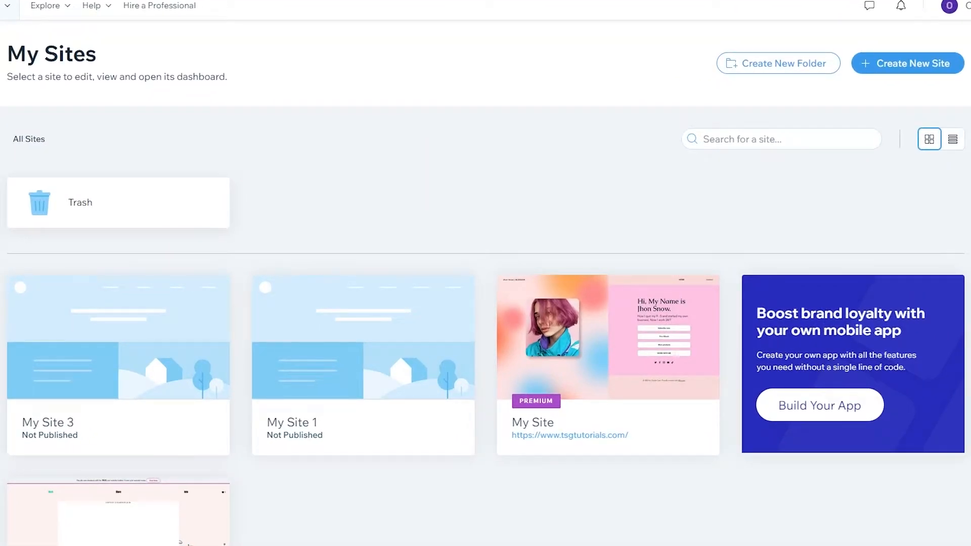
Step: Look over the existing sites on the dashboard and start creating a new site
scroll(693, 321, "down", 3)
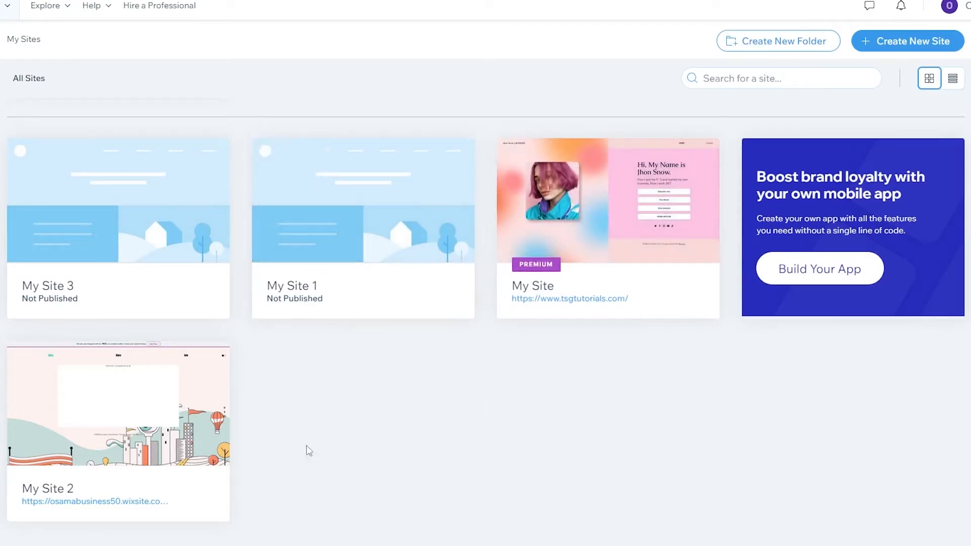
scroll(347, 425, "up", 3)
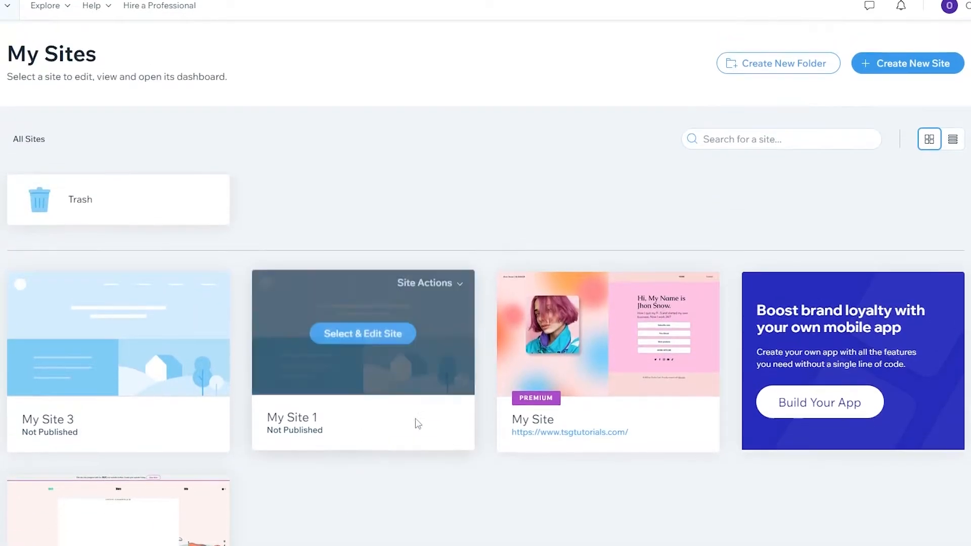
left_click(460, 287)
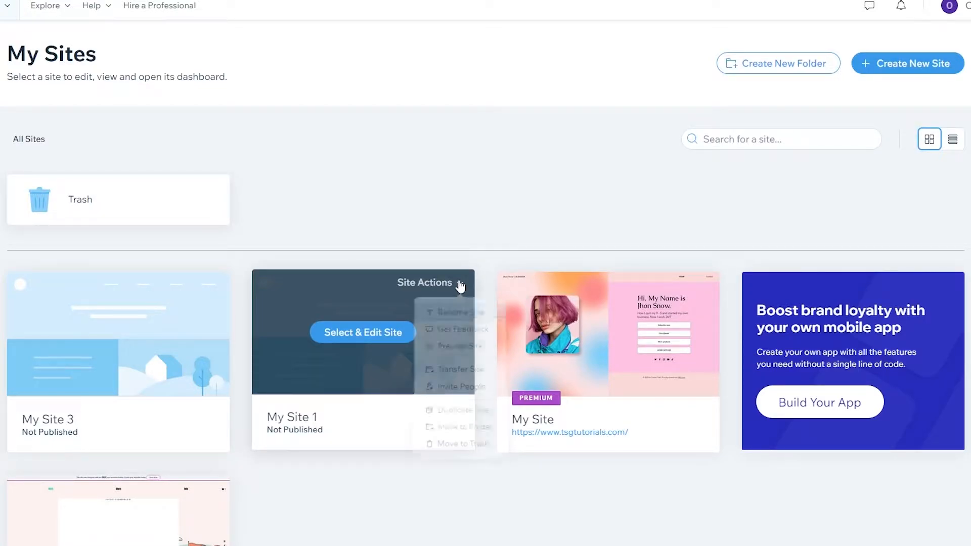
left_click(890, 76)
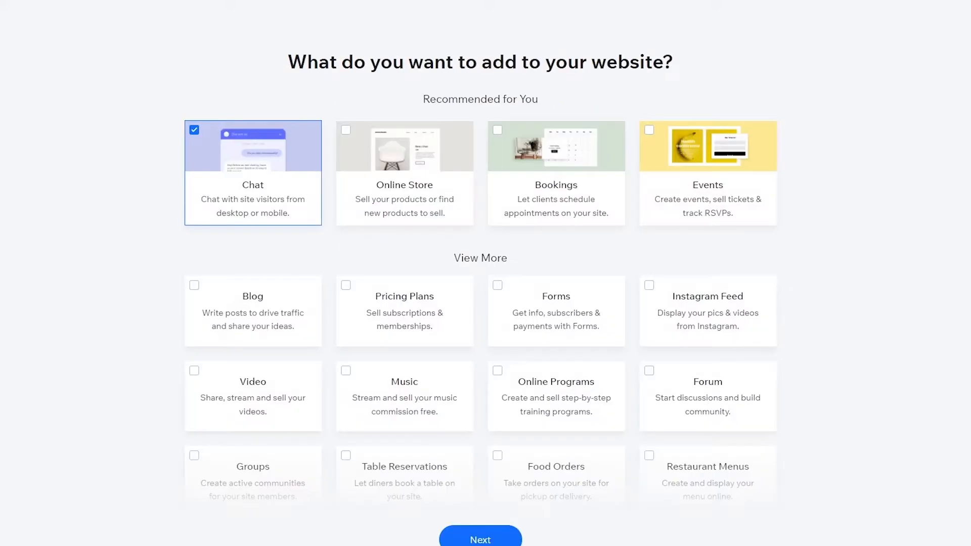
Step: Review the features offered for the website and continue with only Chat selected
left_click_drag(292, 63, 695, 65)
left_click(695, 65)
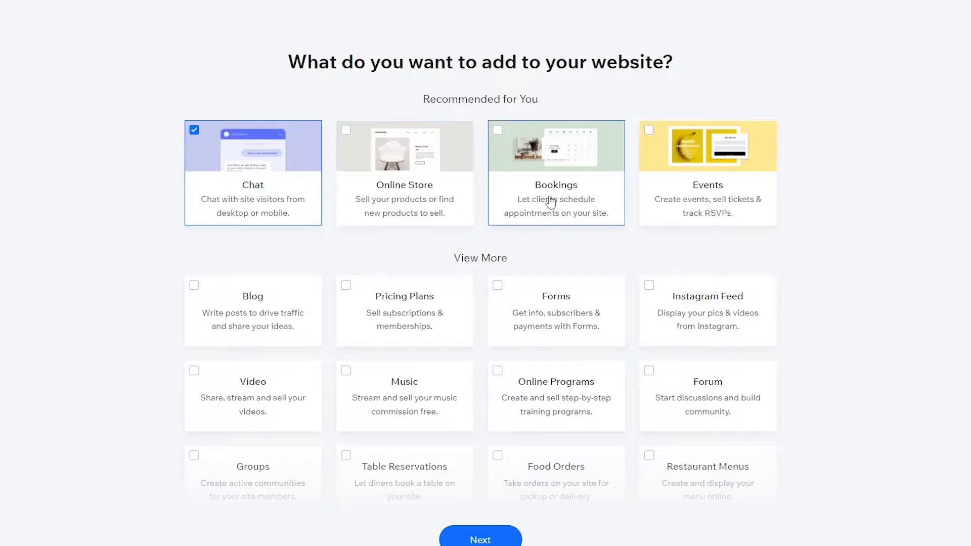
scroll(323, 278, "down", 3)
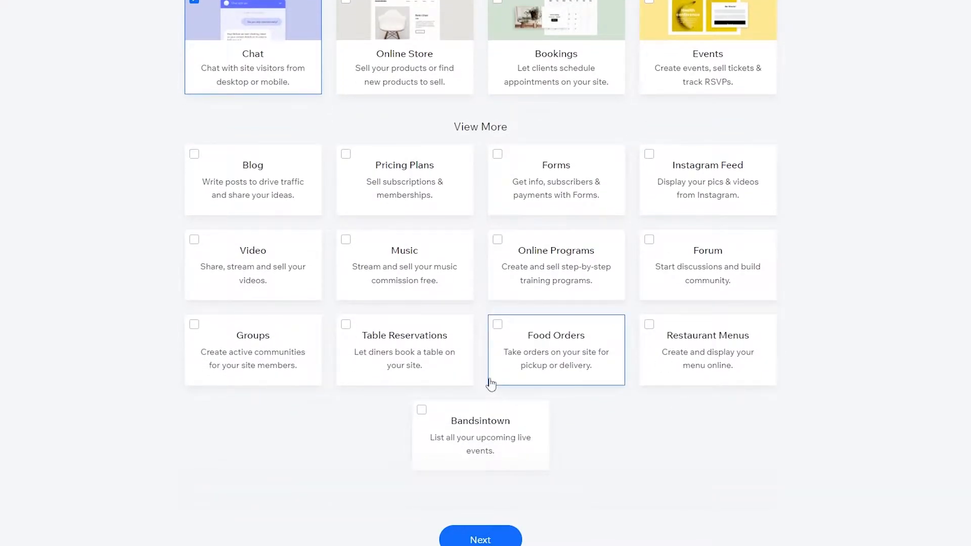
scroll(481, 381, "up", 3)
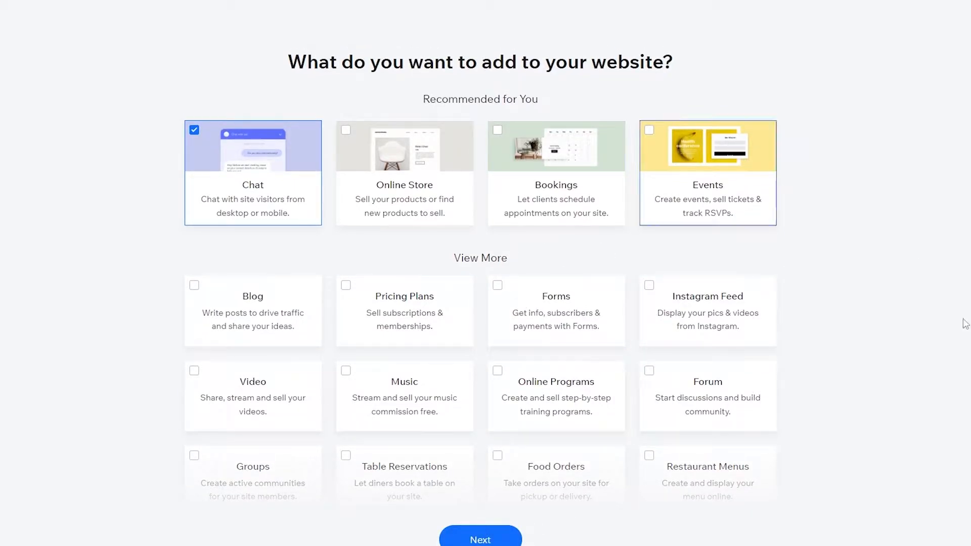
scroll(245, 223, "down", 1)
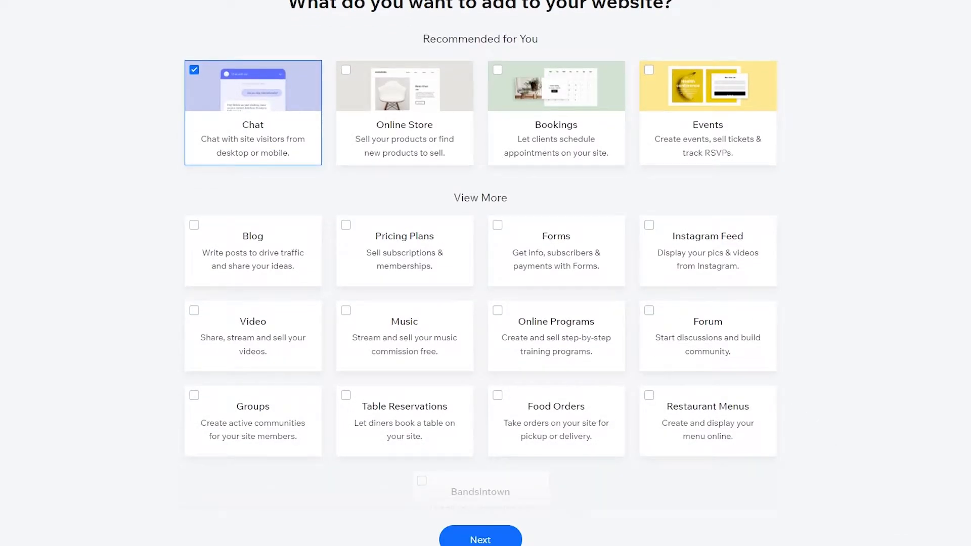
left_click(481, 540)
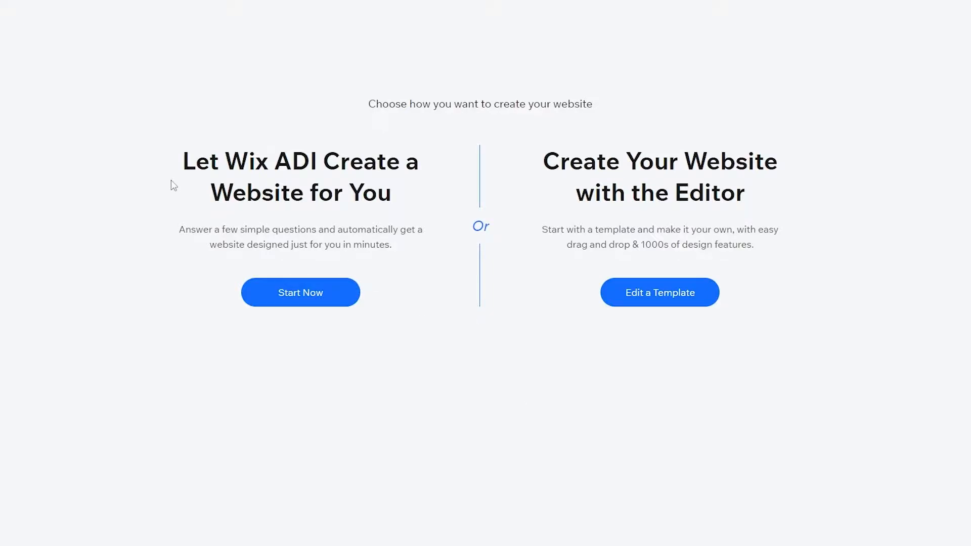
Step: Compare the Wix ADI and Editor options and choose to create the website by editing a template
left_click_drag(183, 161, 405, 165)
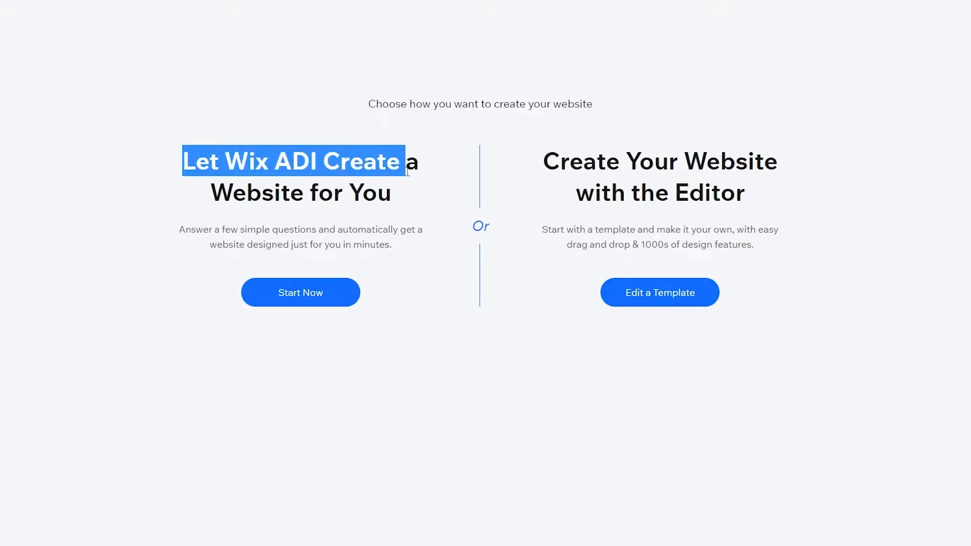
left_click(434, 175)
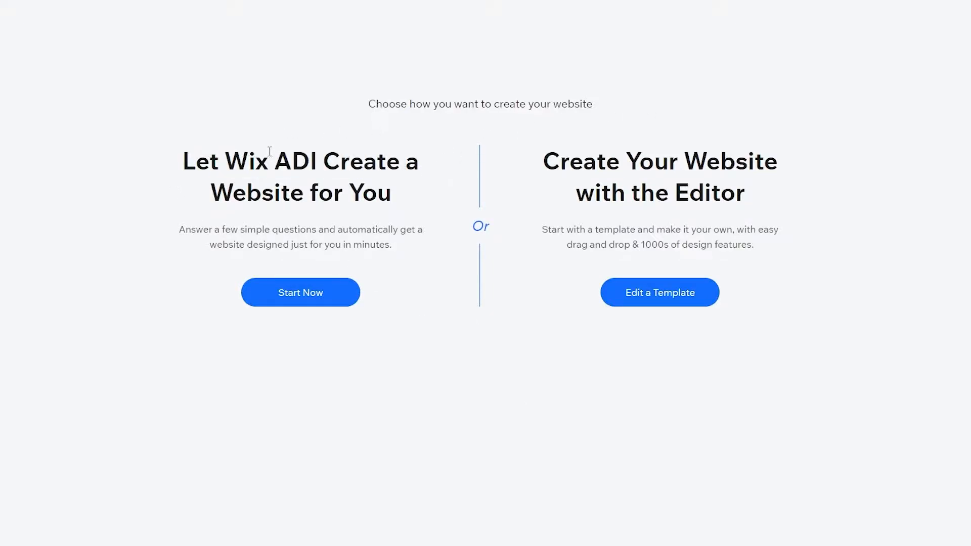
left_click_drag(274, 161, 318, 158)
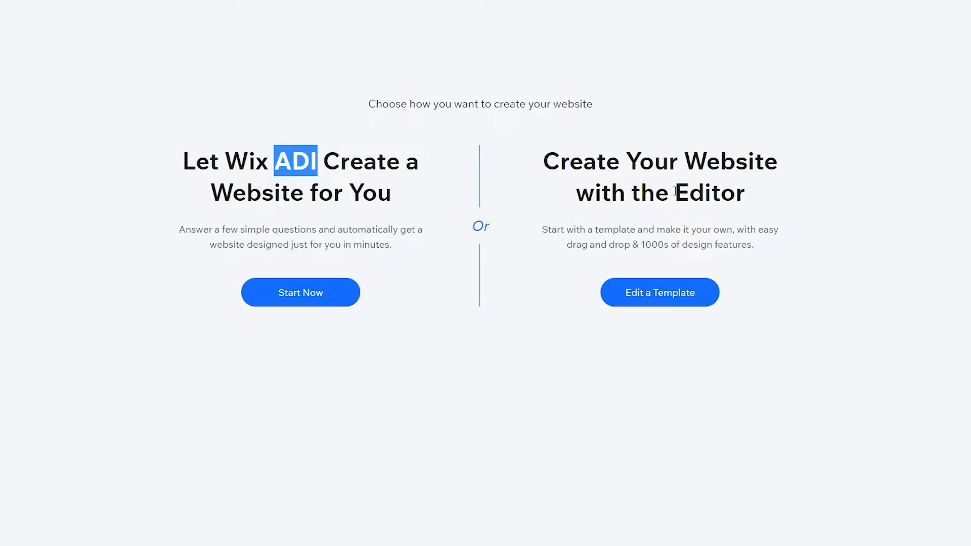
left_click_drag(675, 191, 750, 198)
left_click(752, 199)
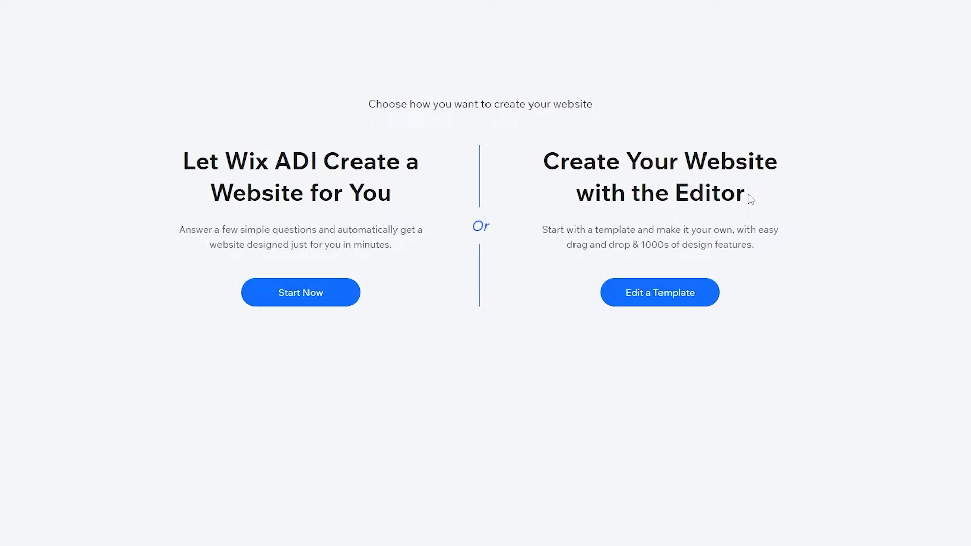
left_click_drag(281, 162, 317, 163)
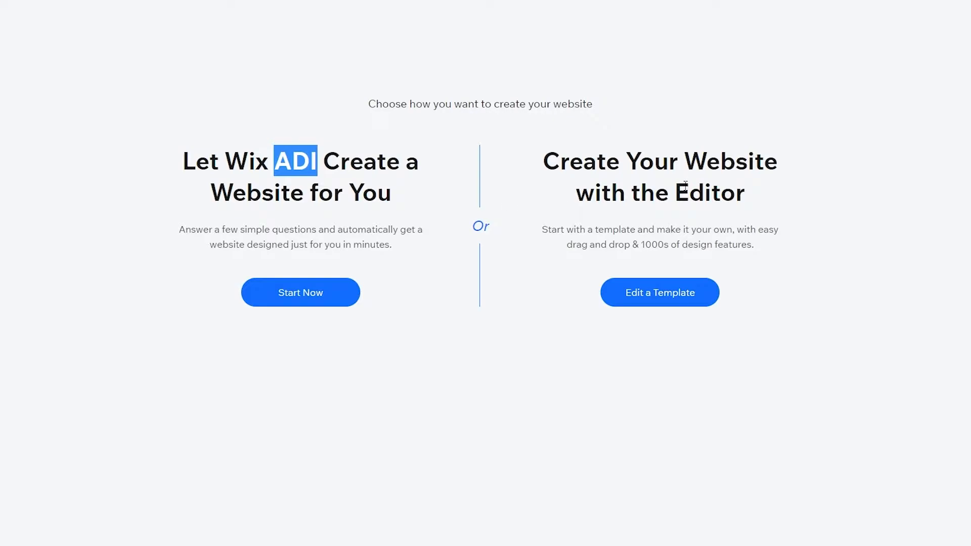
left_click_drag(676, 194, 742, 197)
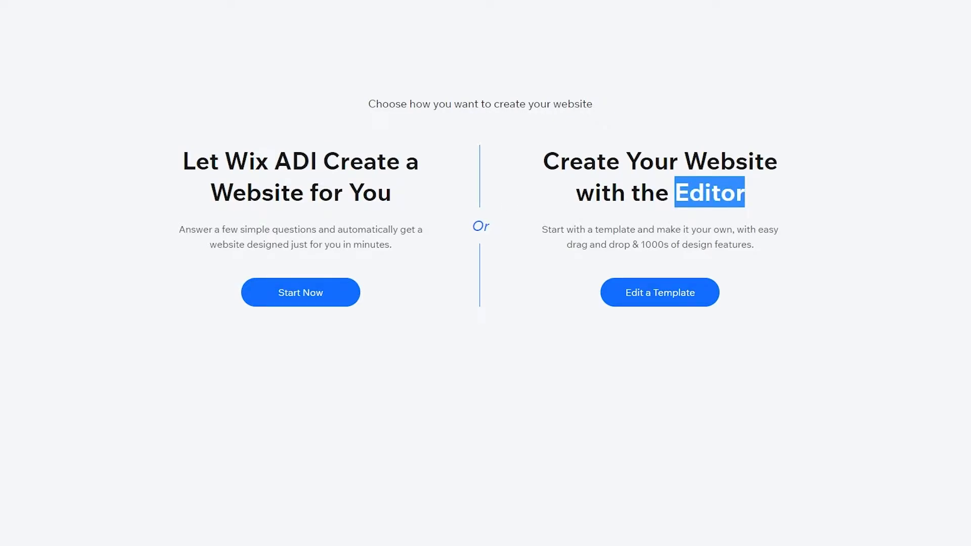
left_click(900, 104)
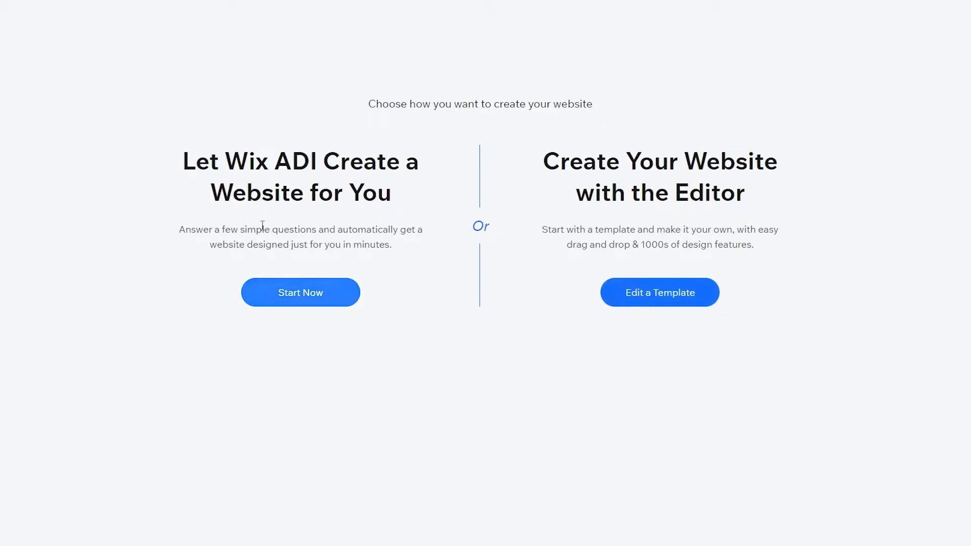
left_click(655, 303)
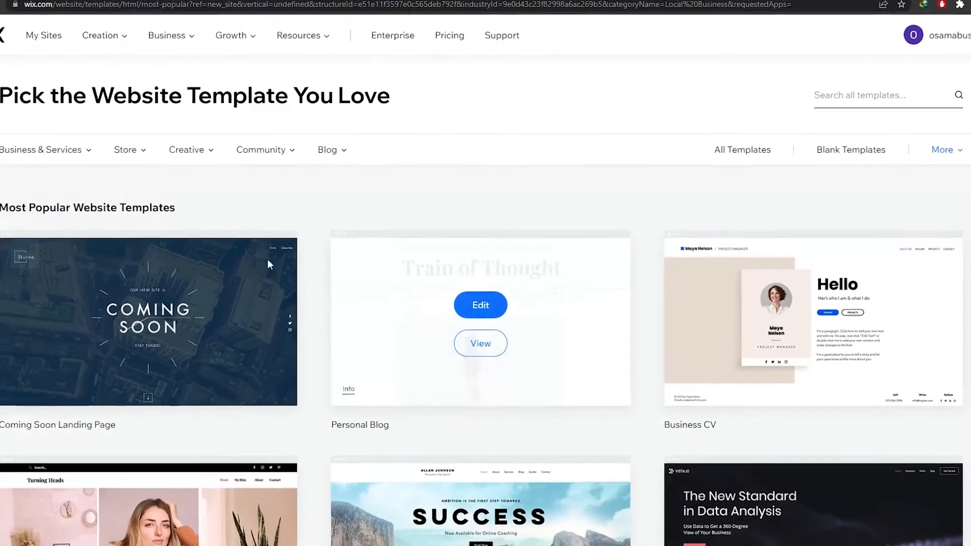
Step: Browse the most popular website templates and the full collection of all templates
scroll(865, 299, "down", 3)
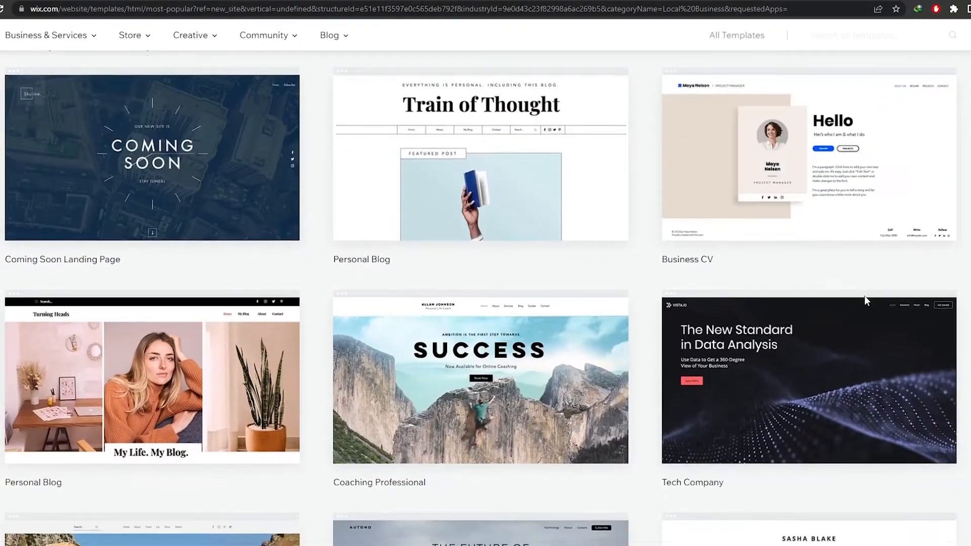
scroll(865, 298, "down", 10)
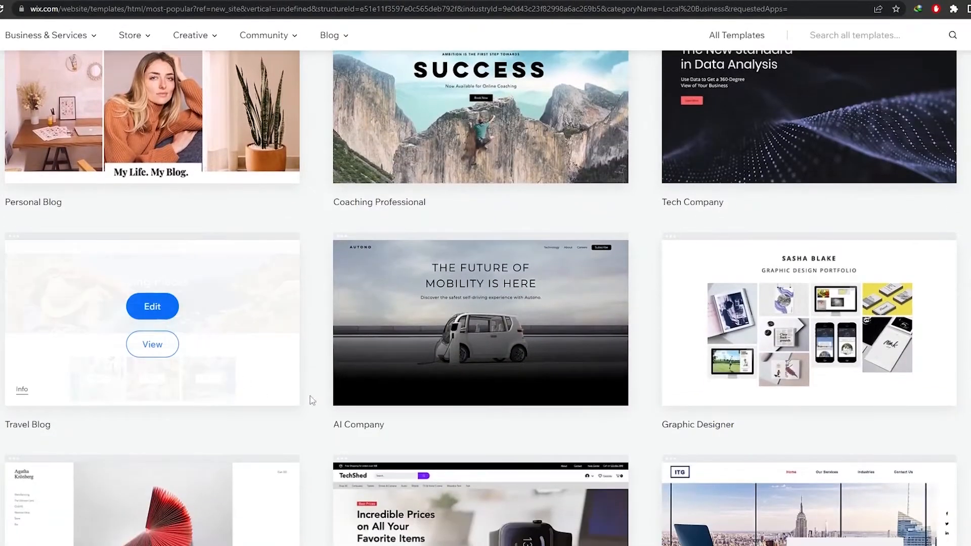
scroll(789, 392, "down", 2)
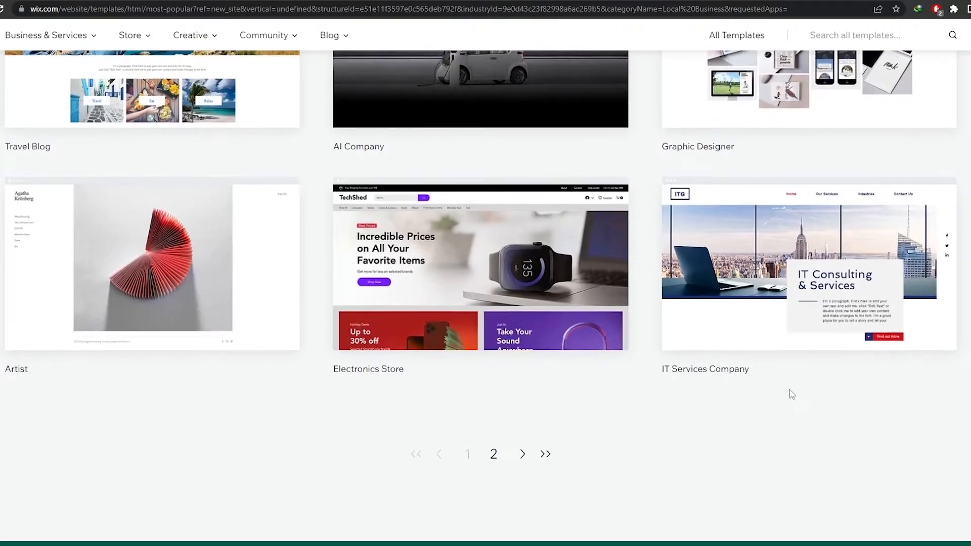
scroll(754, 451, "up", 10)
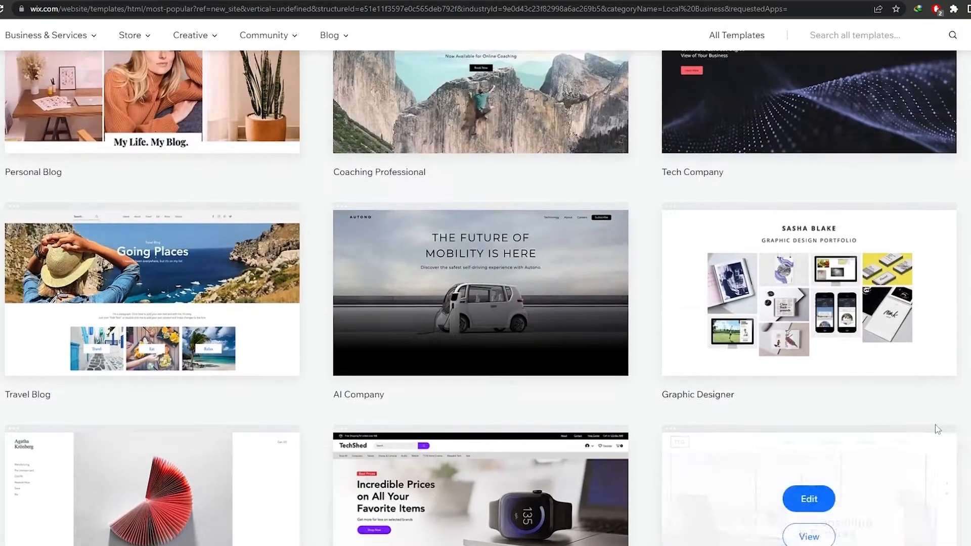
scroll(485, 299, "up", 3)
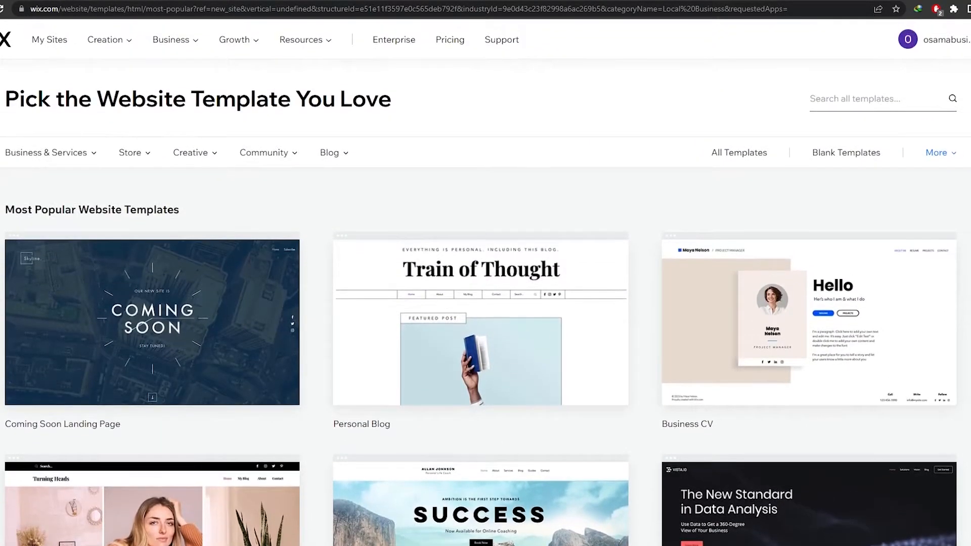
left_click(724, 154)
scroll(310, 168, "down", 9)
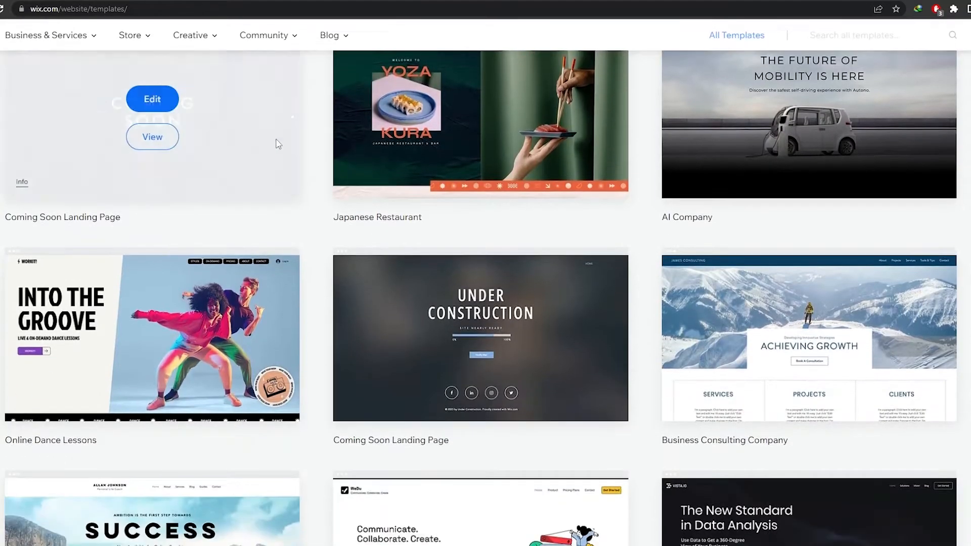
scroll(310, 170, "down", 5)
scroll(309, 169, "up", 14)
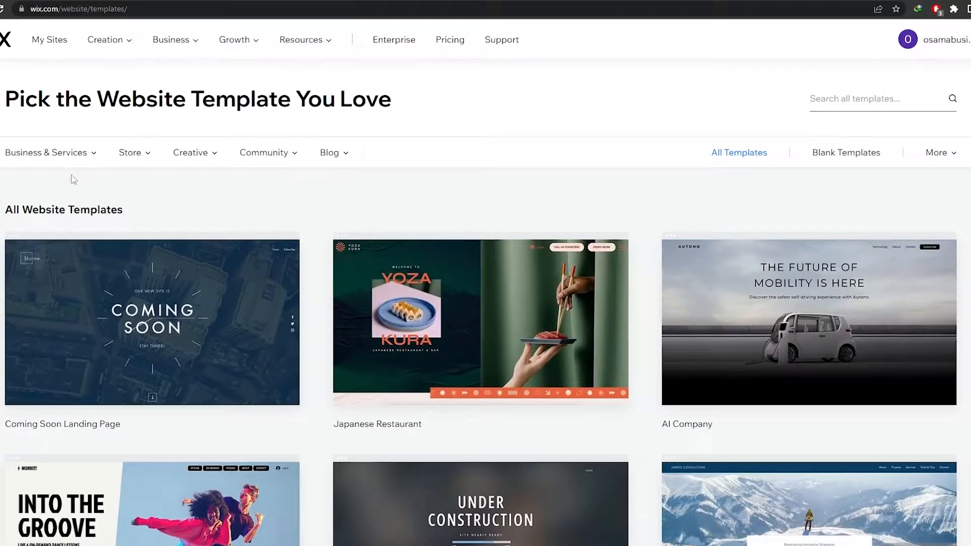
Step: Show the Fashion & Style templates from the Business & Services category and look through them
mouse_move(63, 161)
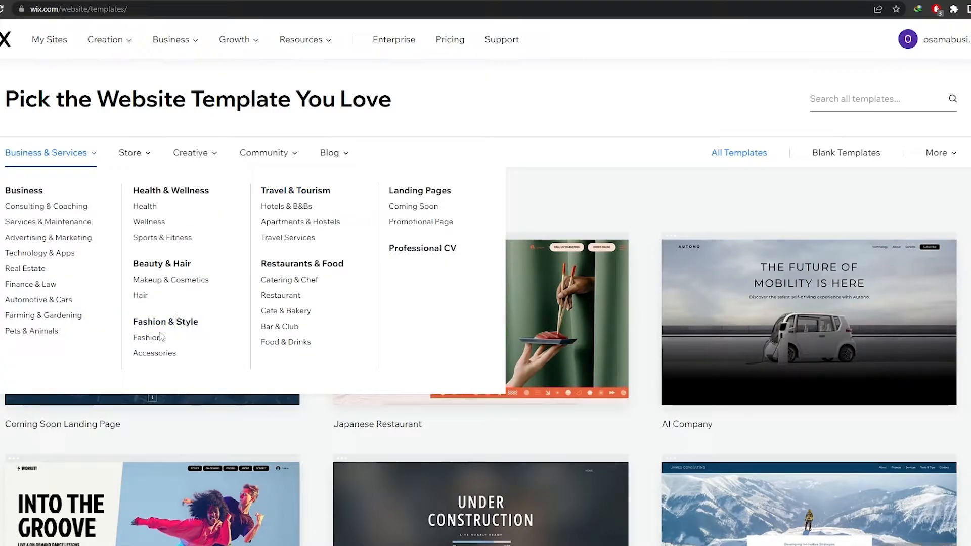
left_click(178, 324)
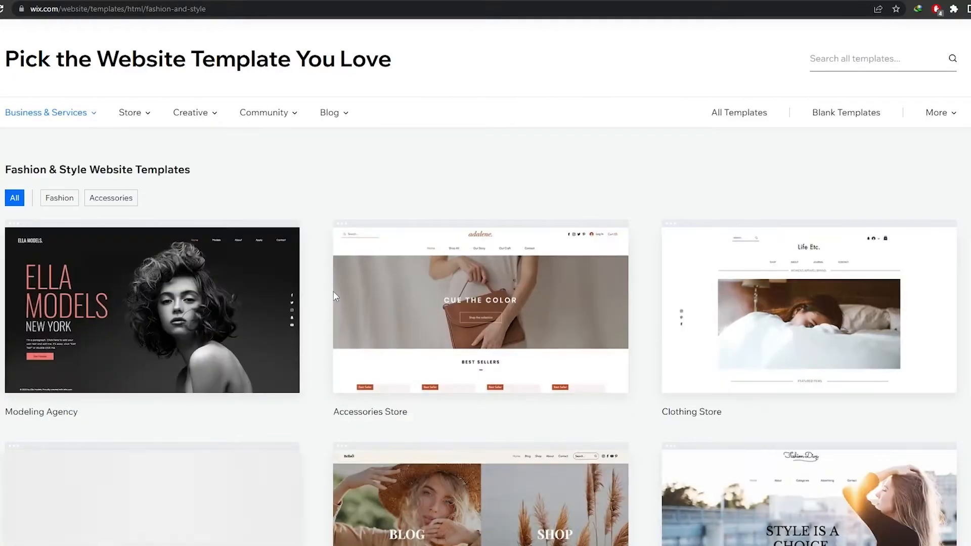
scroll(367, 249, "down", 2)
scroll(367, 249, "down", 1)
scroll(315, 256, "down", 3)
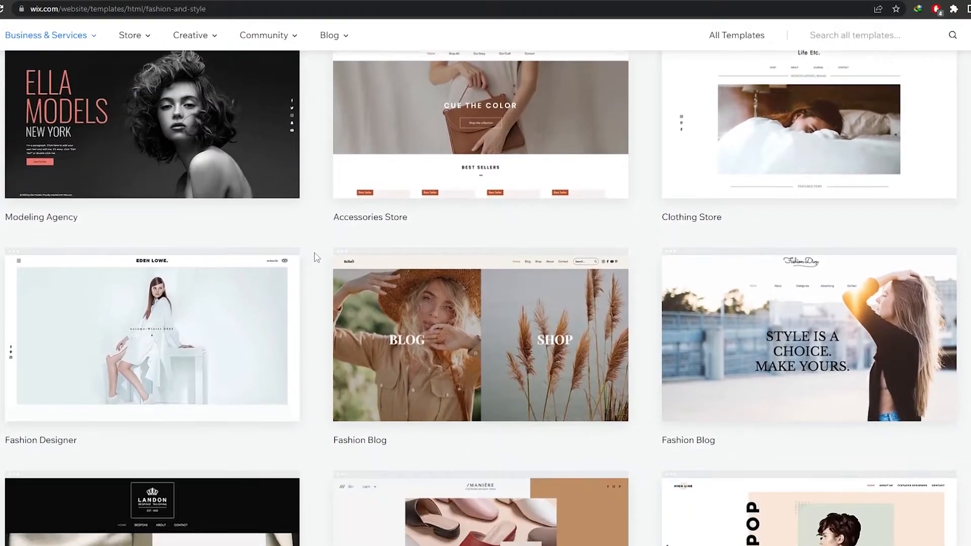
scroll(314, 260, "down", 7)
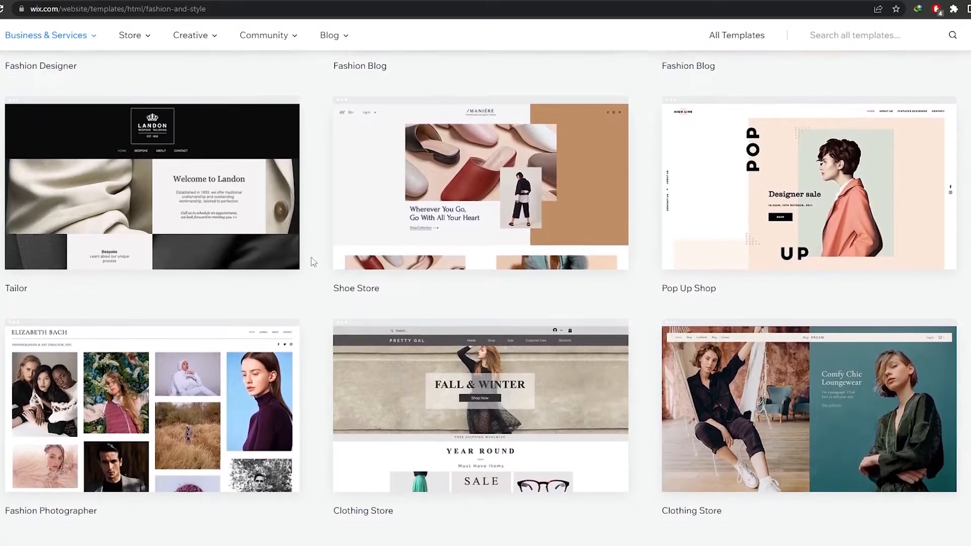
scroll(313, 261, "down", 1)
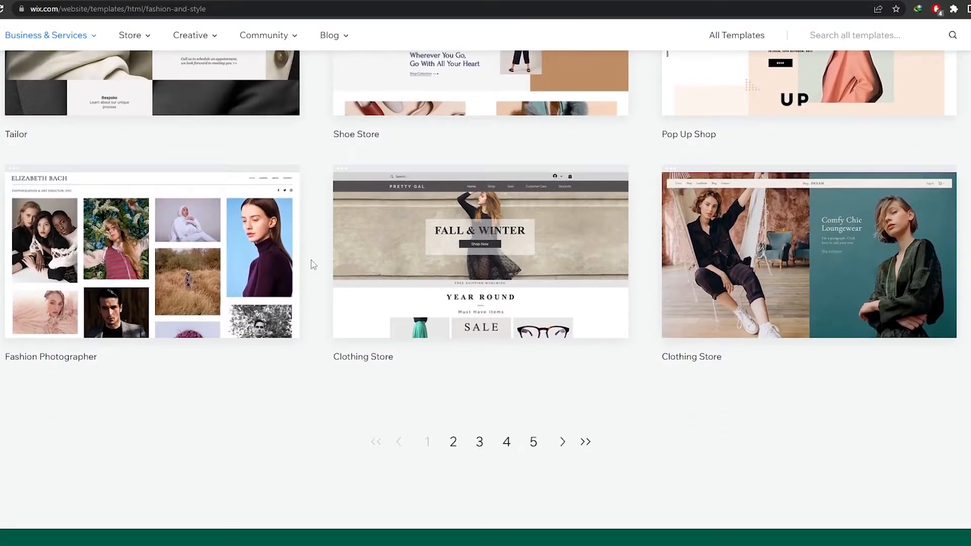
Step: Open a preview of the Clothing Store template with the "Fall & Winter" banner
mouse_move(300, 299)
scroll(300, 296, "up", 2)
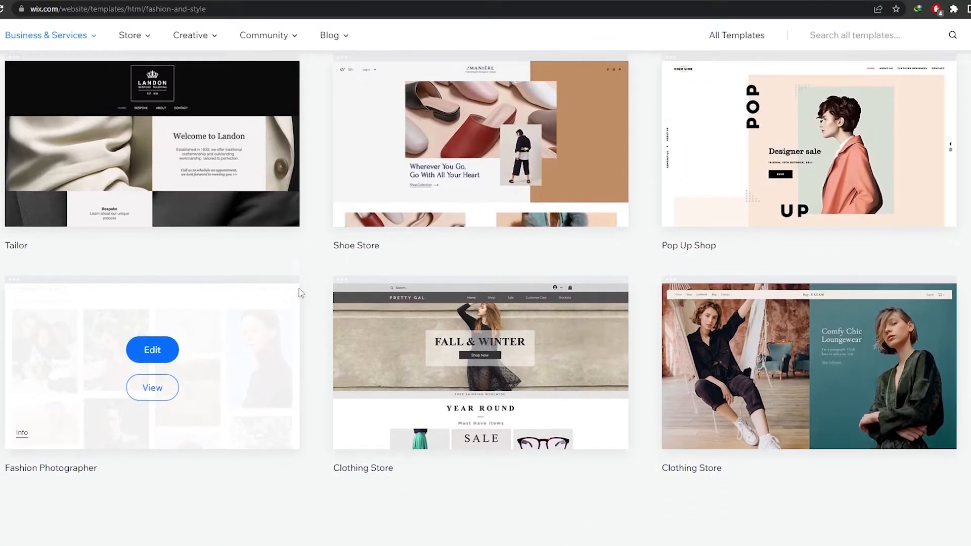
scroll(301, 293, "up", 8)
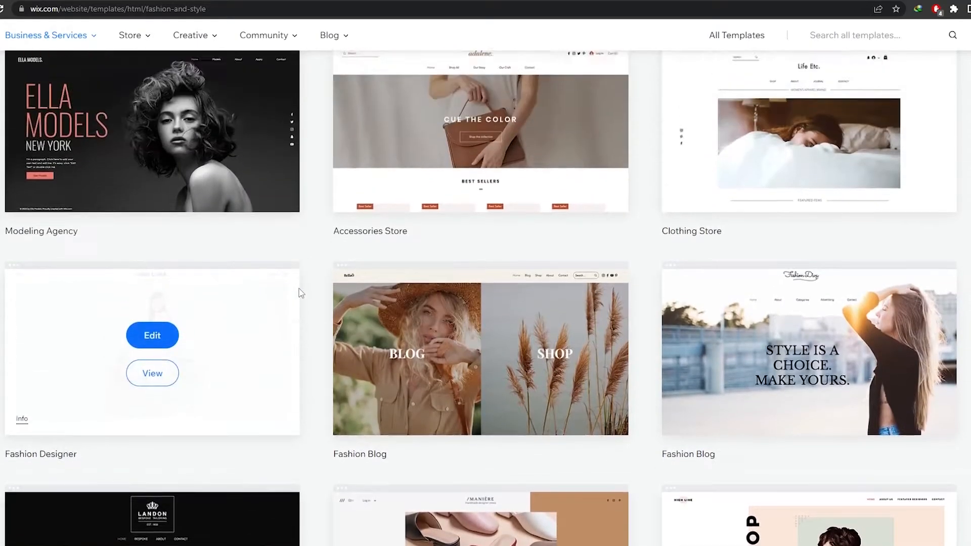
scroll(300, 293, "up", 1)
scroll(303, 281, "down", 6)
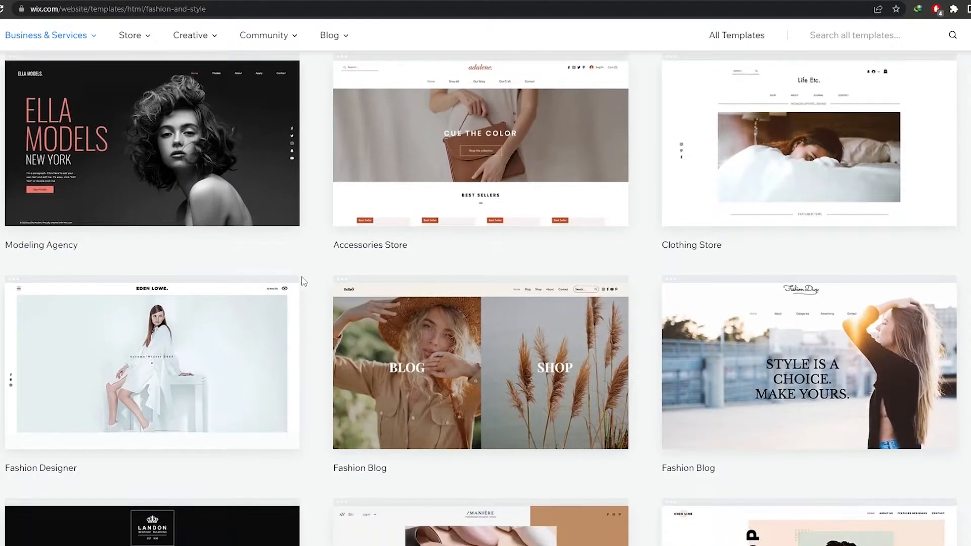
scroll(303, 279, "down", 5)
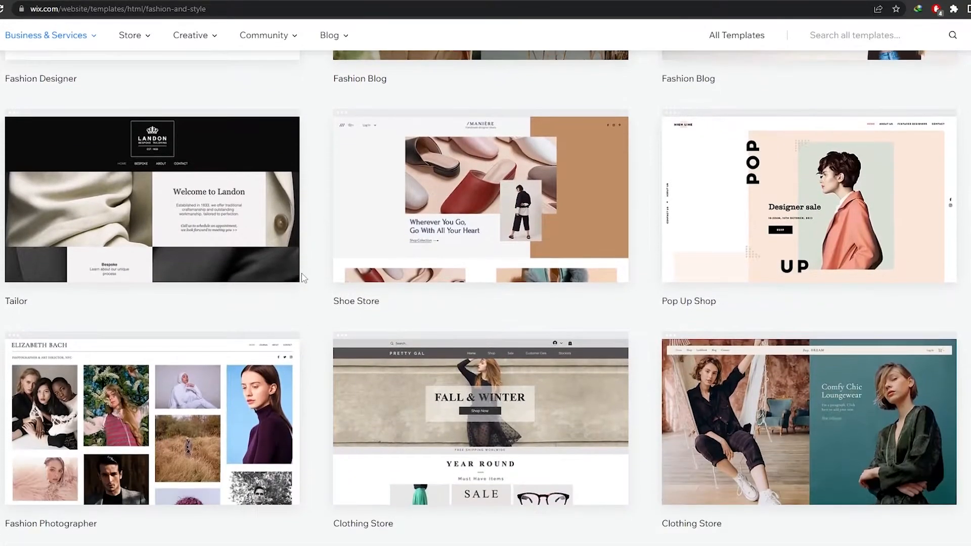
mouse_move(496, 284)
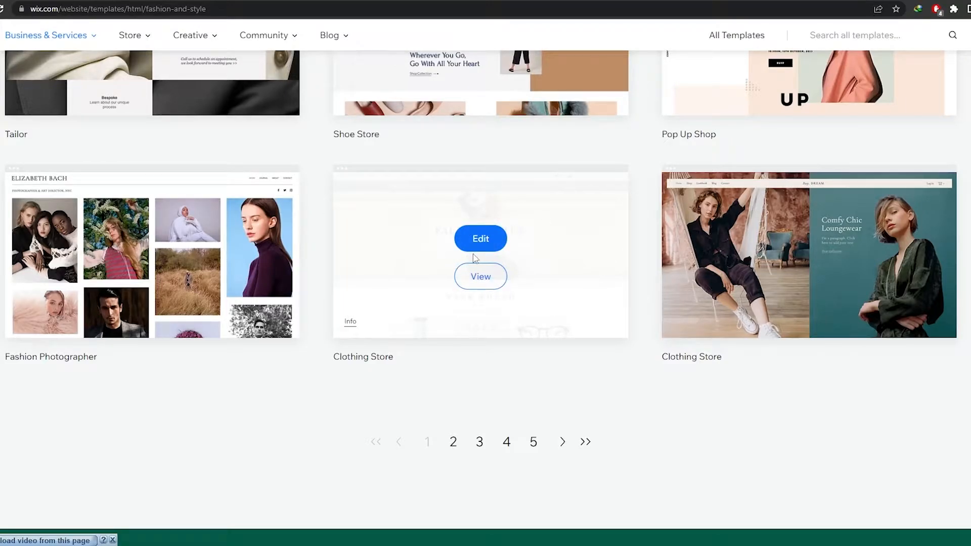
left_click(479, 281)
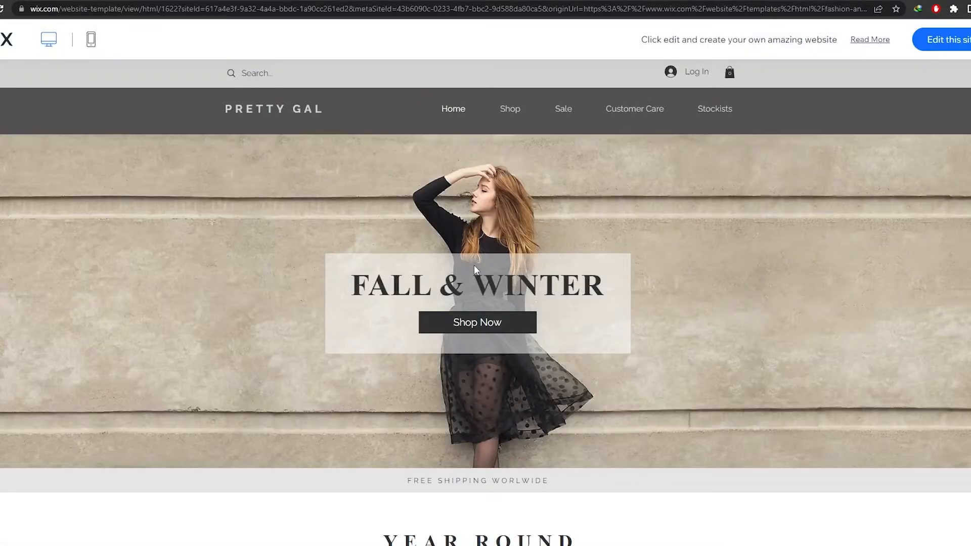
Step: Look through the Clothing Store preview with the "Fall & Winter" banner and return to the template list
scroll(475, 202, "down", 3)
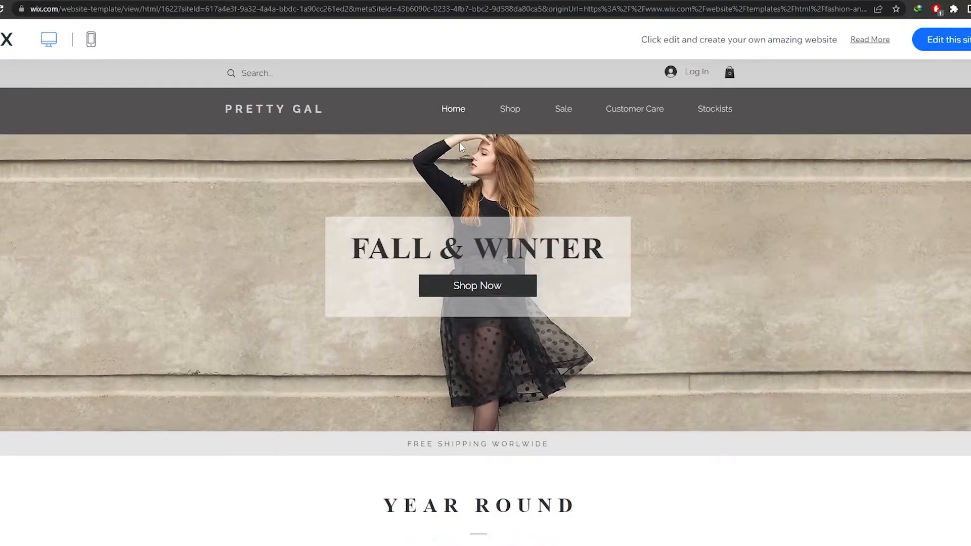
scroll(461, 147, "down", 7)
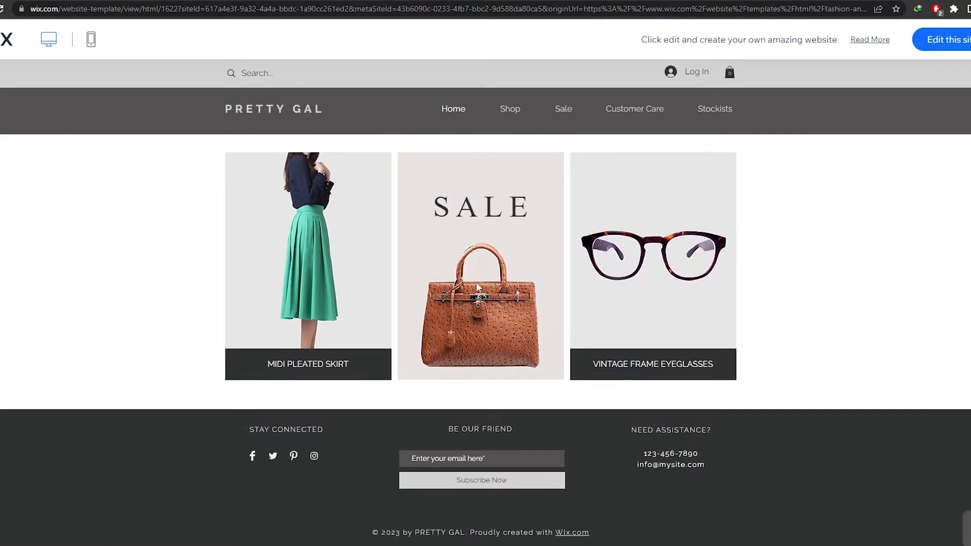
scroll(853, 364, "up", 10)
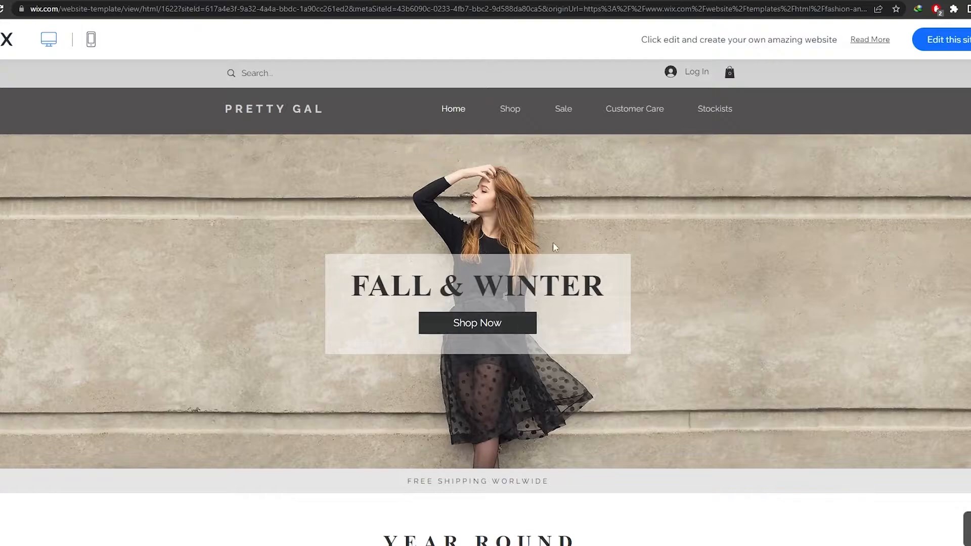
scroll(550, 235, "down", 10)
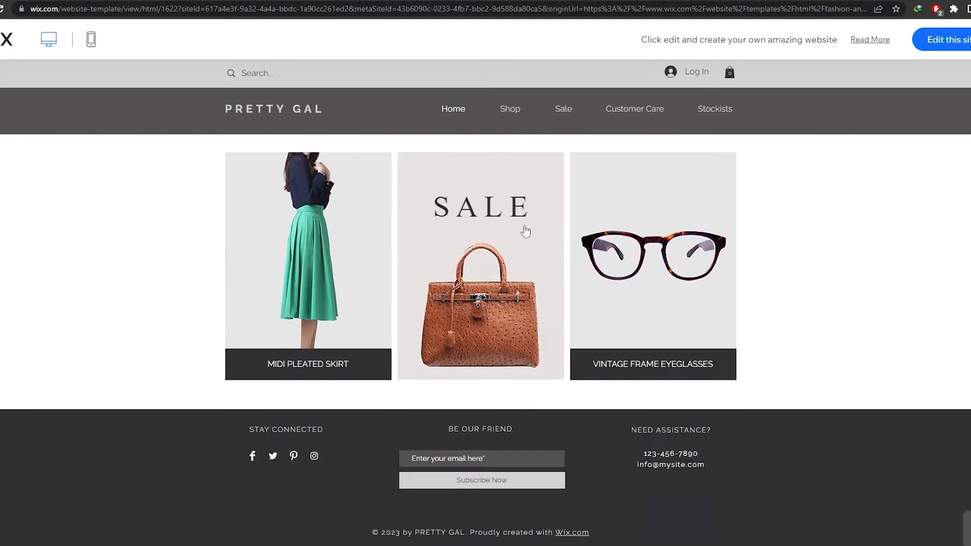
key("alt+Left")
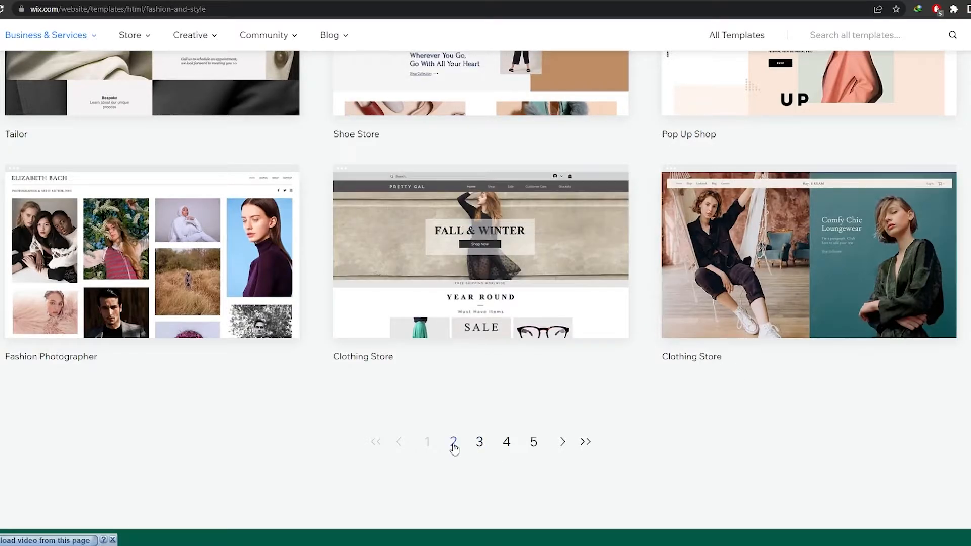
Step: Browse page 2 of the Fashion & Style templates and open a preview of the Accessories Store template with the caps
left_click(453, 449)
scroll(662, 357, "down", 1)
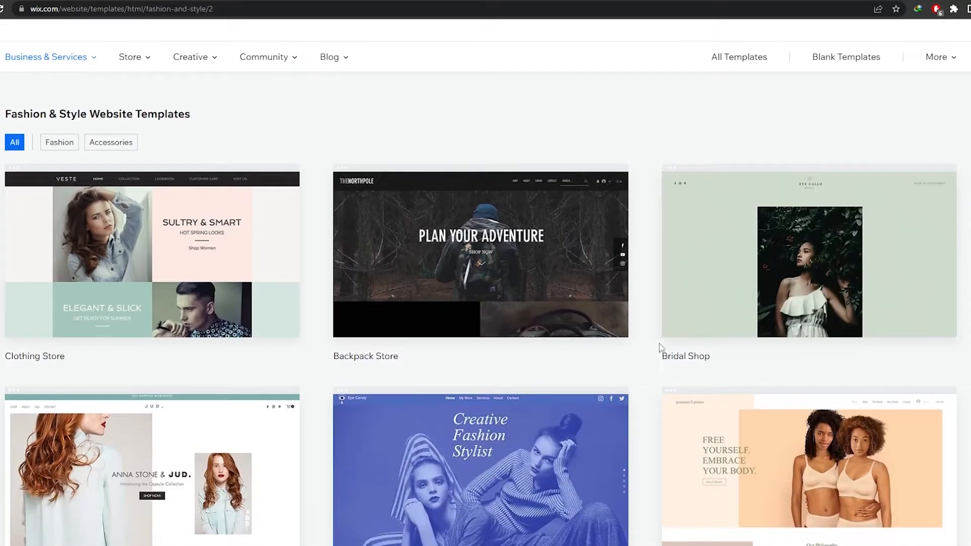
scroll(659, 347, "down", 8)
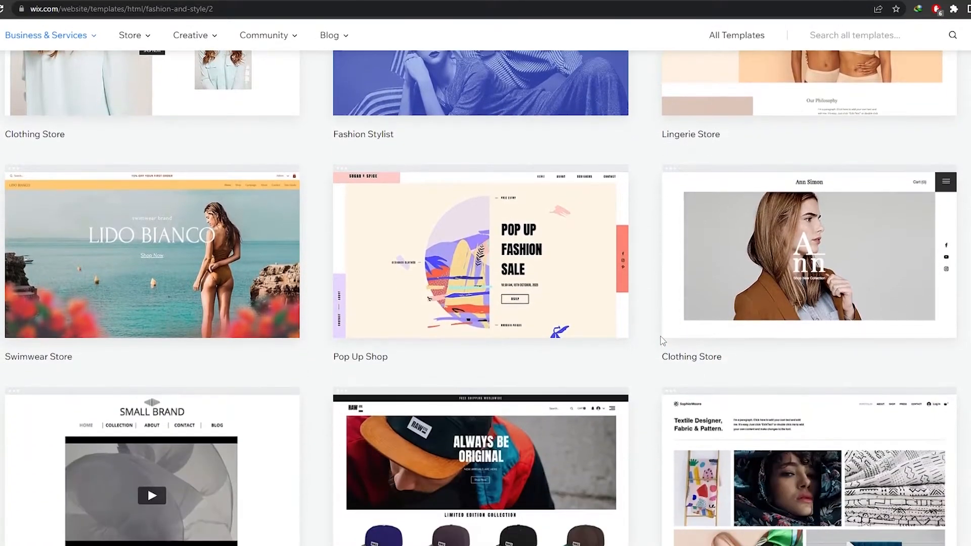
scroll(662, 341, "down", 4)
mouse_move(540, 250)
left_click(481, 277)
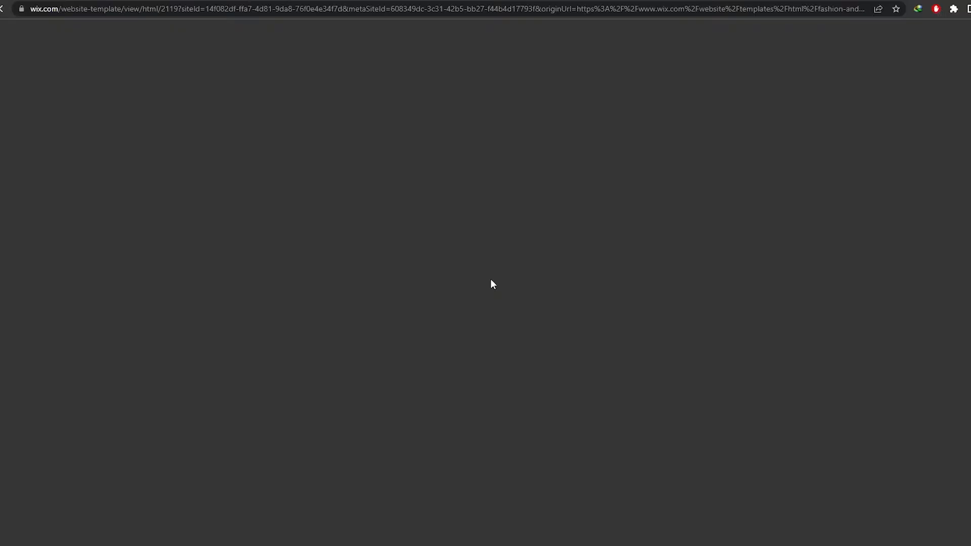
Step: Examine the Accessories Store preview, including its Limited Edition Collection products, and return to the template list
scroll(490, 281, "down", 8)
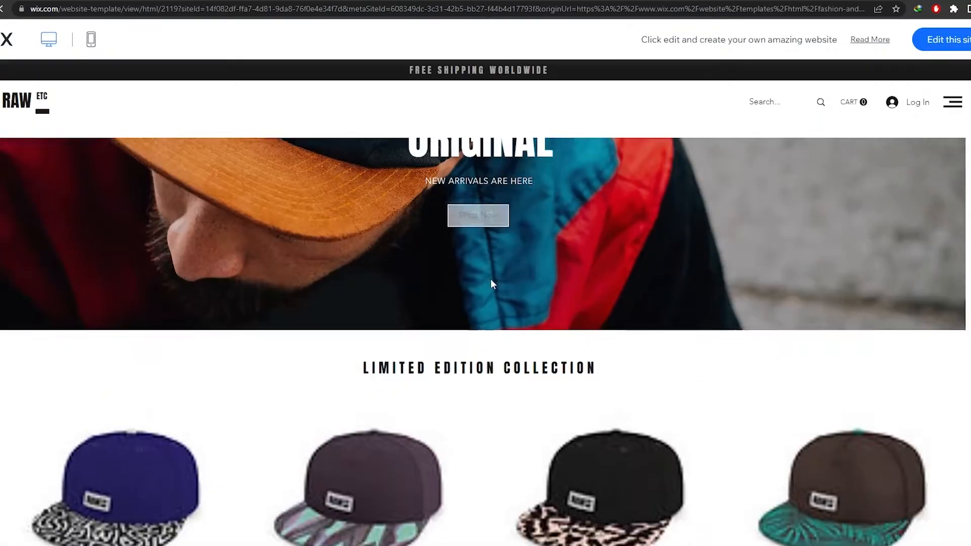
scroll(484, 252, "down", 3)
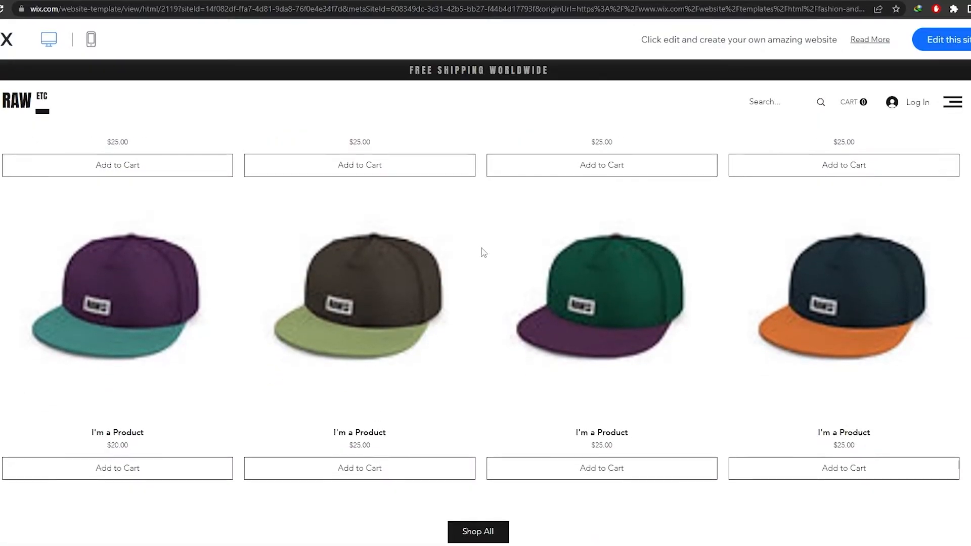
scroll(484, 253, "down", 4)
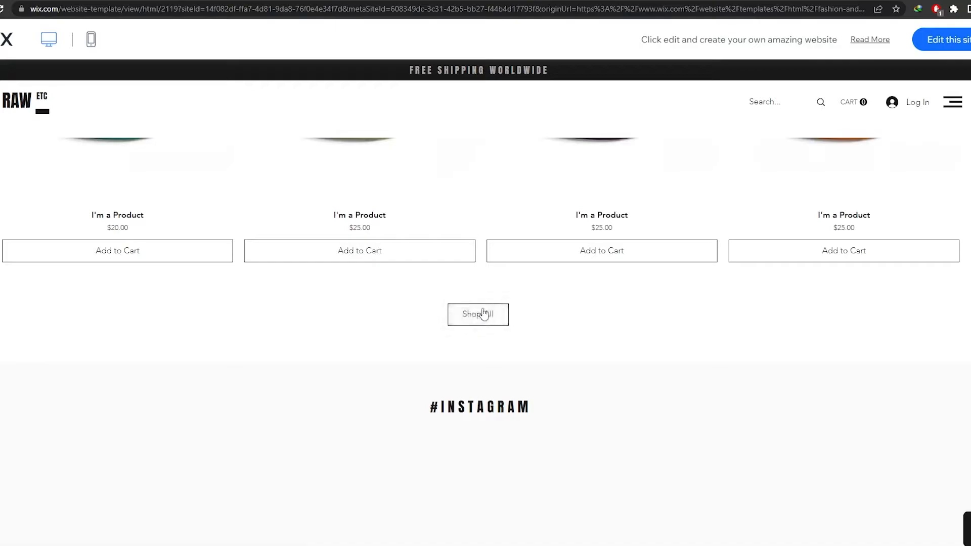
scroll(484, 314, "up", 2)
scroll(484, 315, "up", 10)
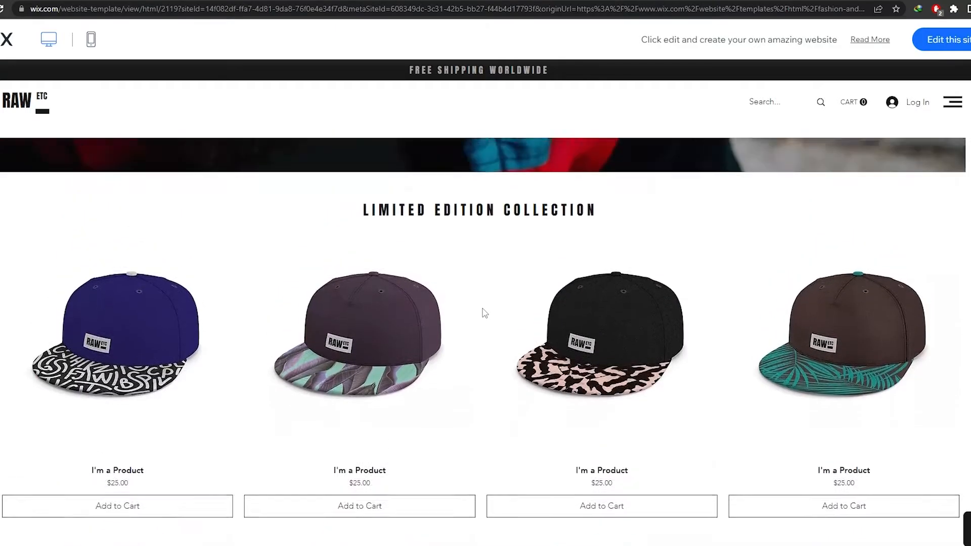
key("alt+Left")
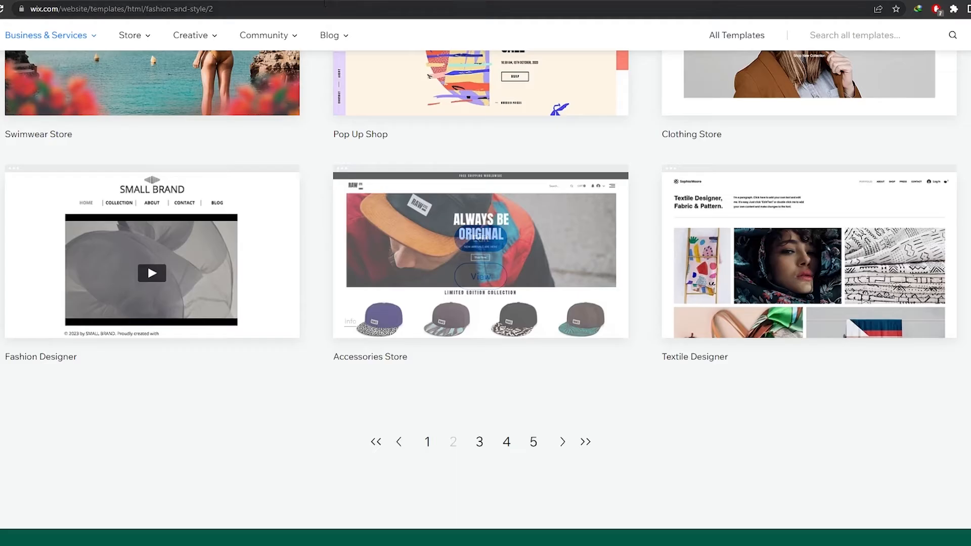
Step: Browse page 3 of the Fashion & Style templates, preview the Fashion Designer template in the upper row, and return to the list
scroll(494, 414, "down", 1)
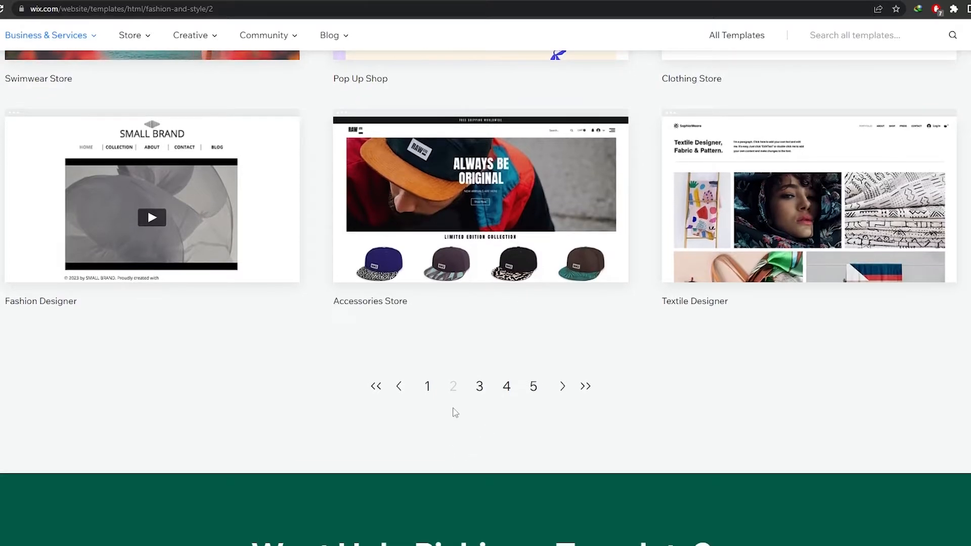
left_click(480, 394)
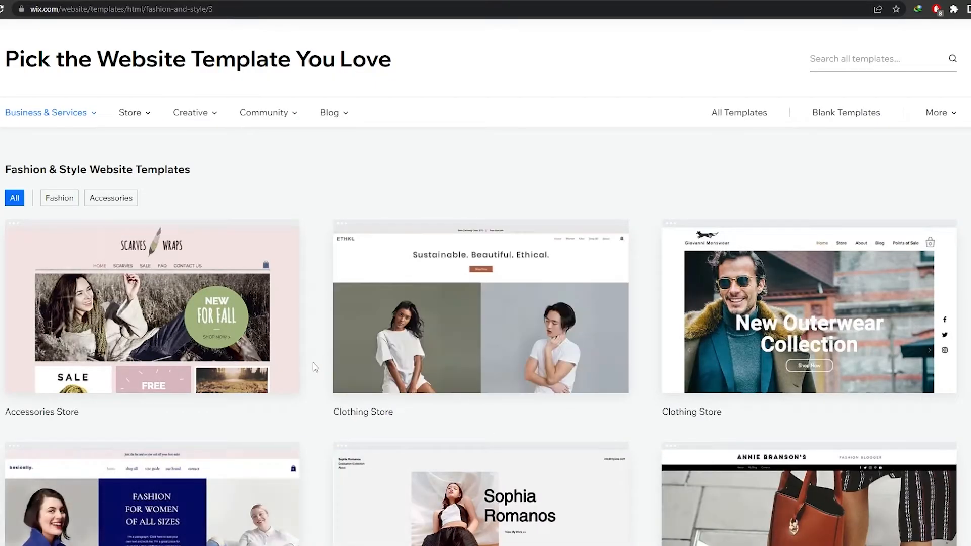
scroll(313, 368, "down", 1)
scroll(311, 368, "down", 7)
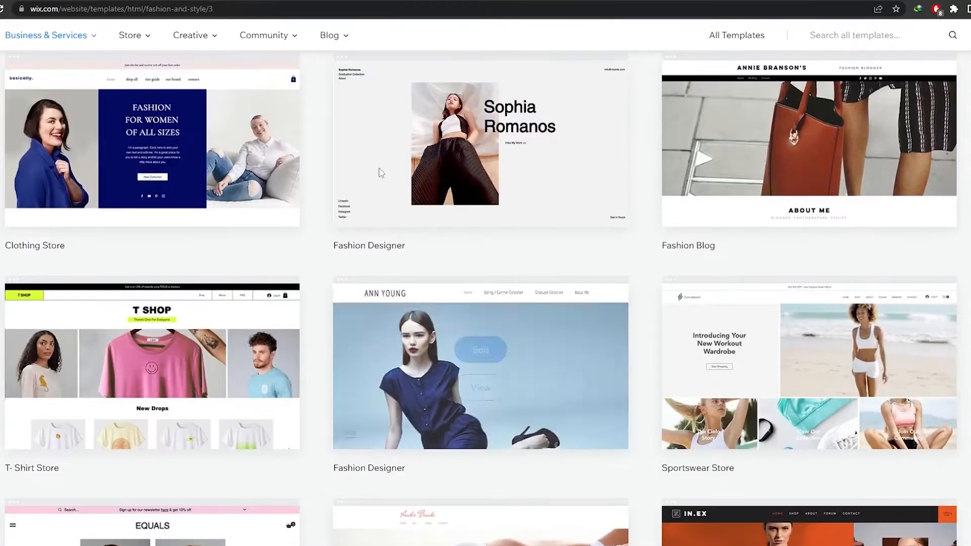
left_click(470, 166)
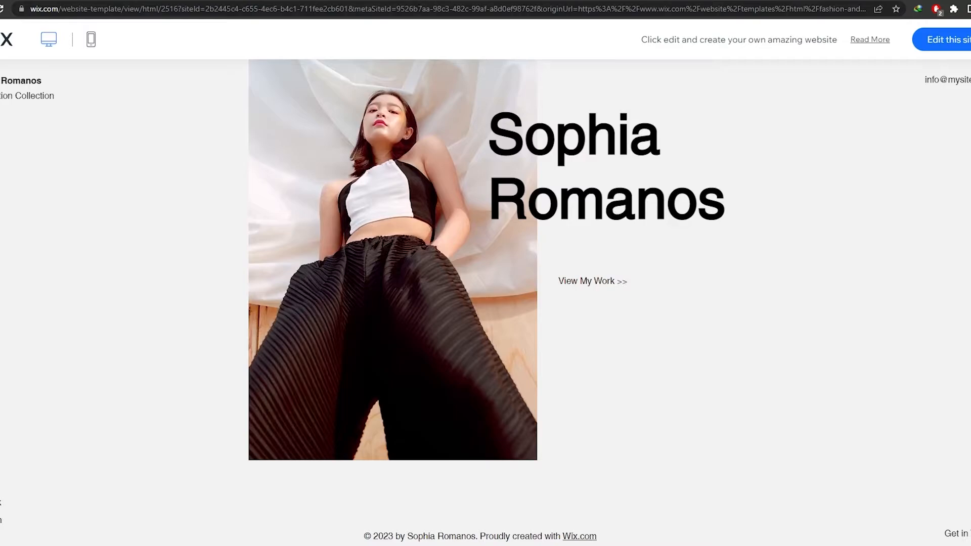
key("alt+Left")
Step: Preview the EQUALS Clothing Store template and look through its homepage sections
scroll(337, 298, "down", 6)
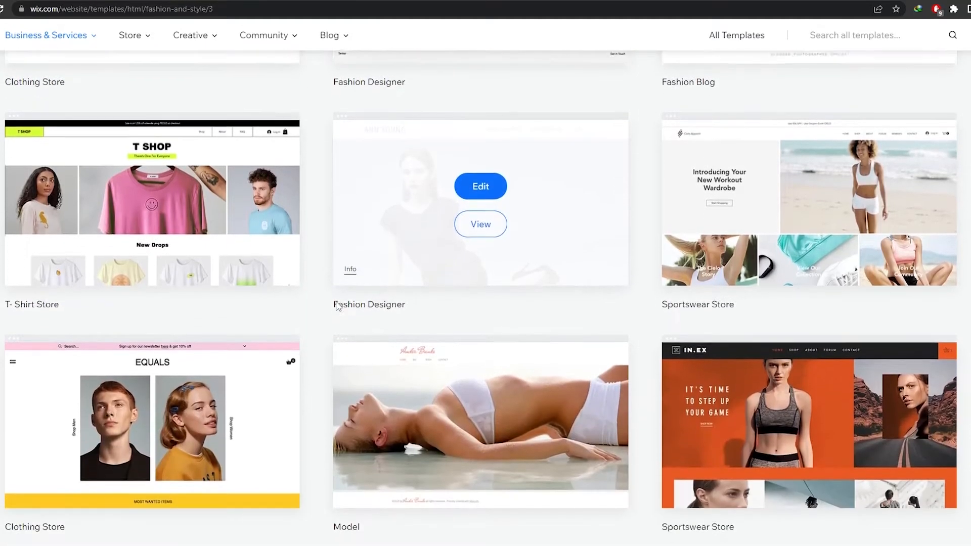
mouse_move(275, 305)
left_click(172, 279)
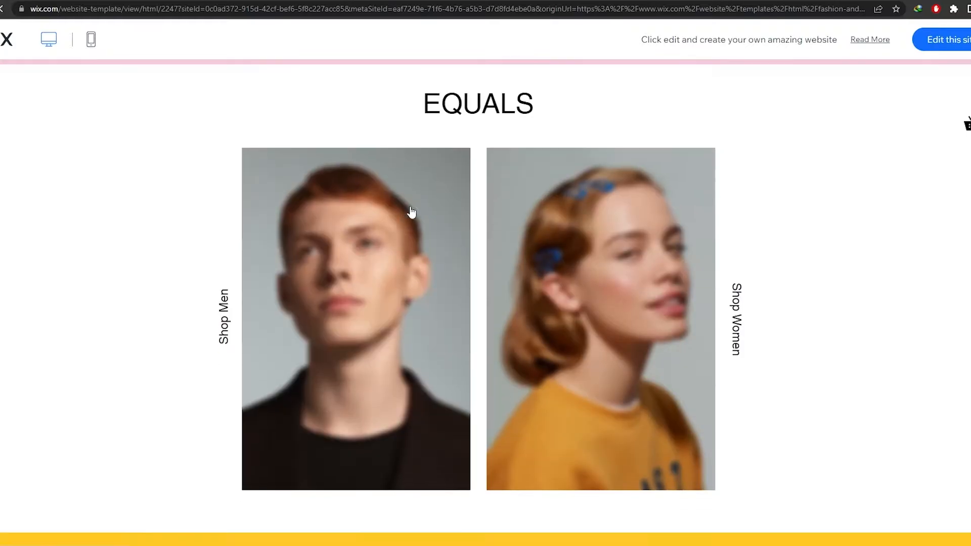
scroll(410, 210, "down", 15)
scroll(739, 250, "down", 12)
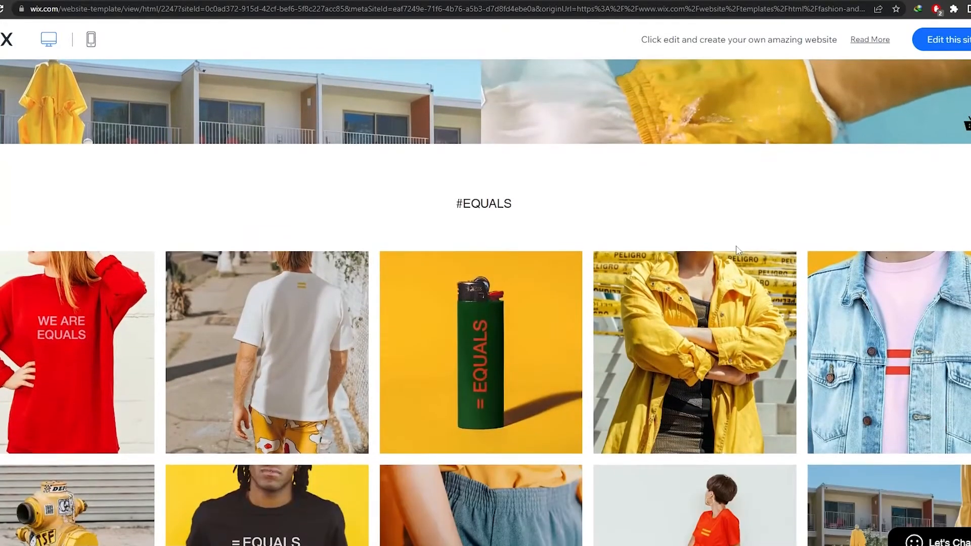
scroll(734, 252, "up", 5)
scroll(735, 252, "up", 15)
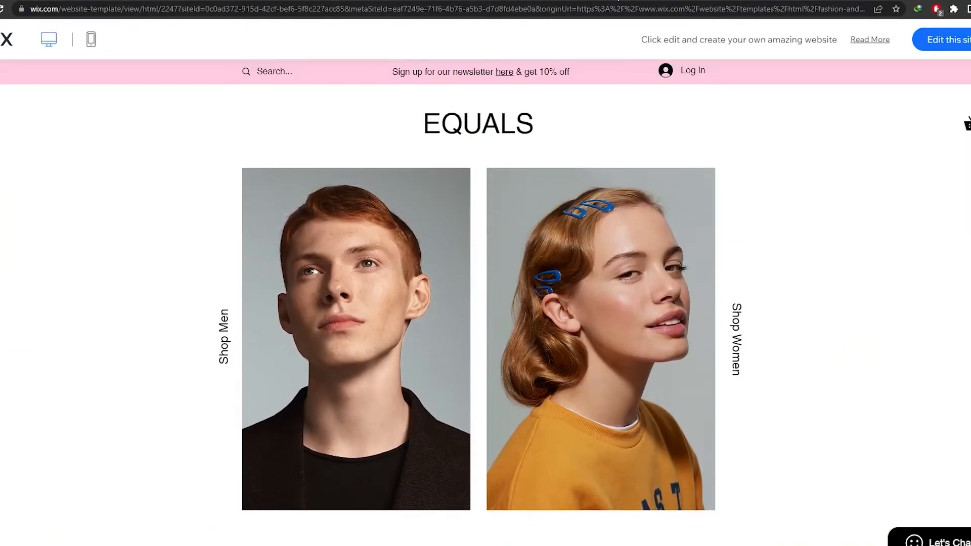
Step: Start editing a site based on the EQUALS template and dismiss the editor's introductory tool labels
left_click(960, 39)
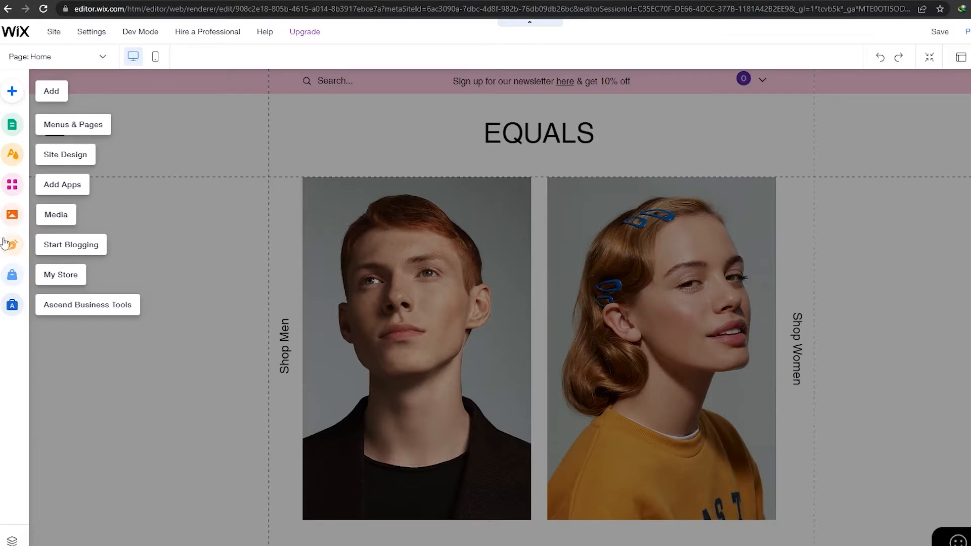
left_click(215, 349)
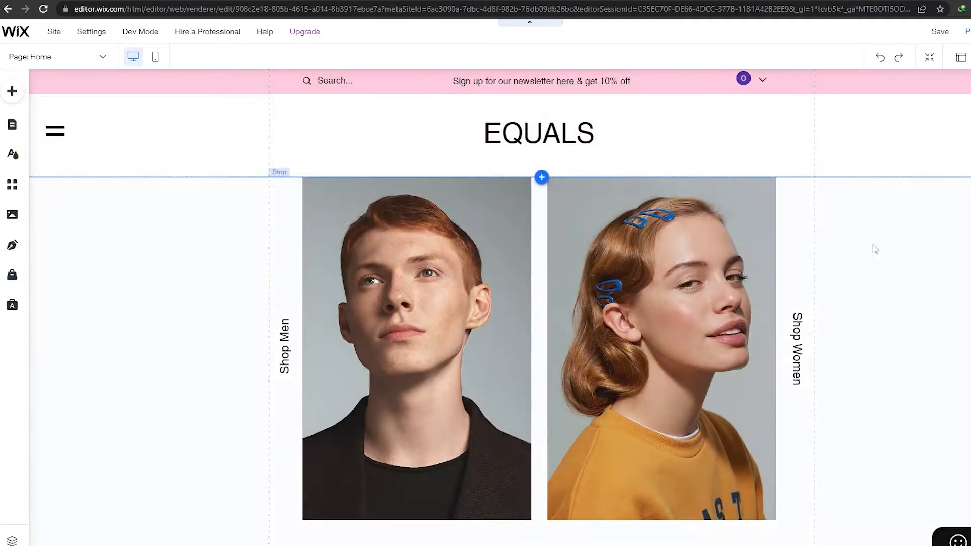
Step: Review the sections of the EQUALS home page in the editor, from the header to the lookbook and sale banners
scroll(823, 256, "down", 2)
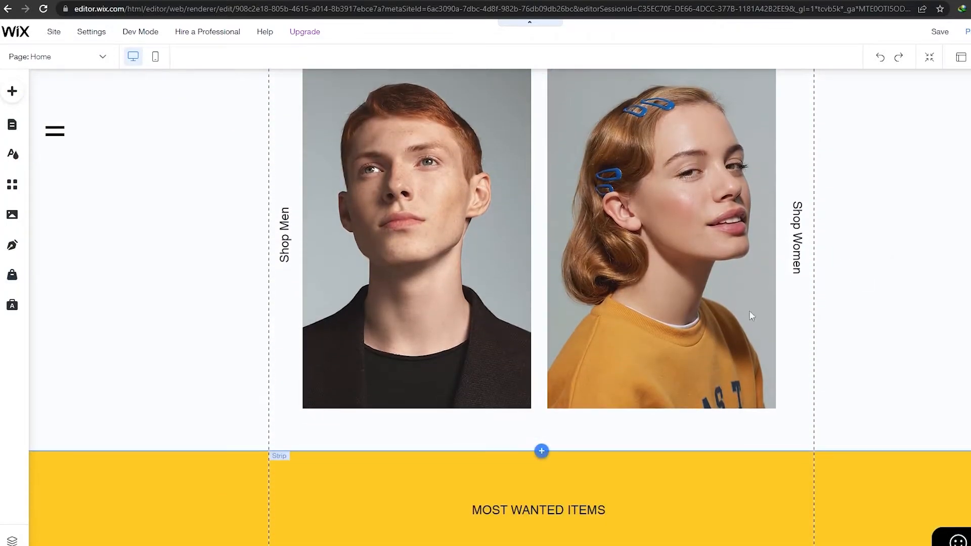
scroll(242, 329, "down", 3)
scroll(226, 359, "up", 5)
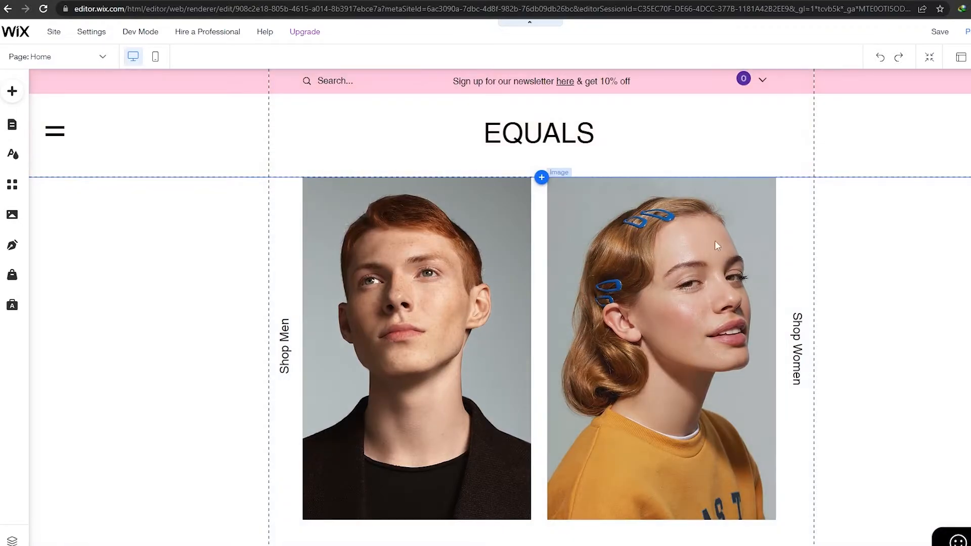
scroll(627, 162, "down", 2)
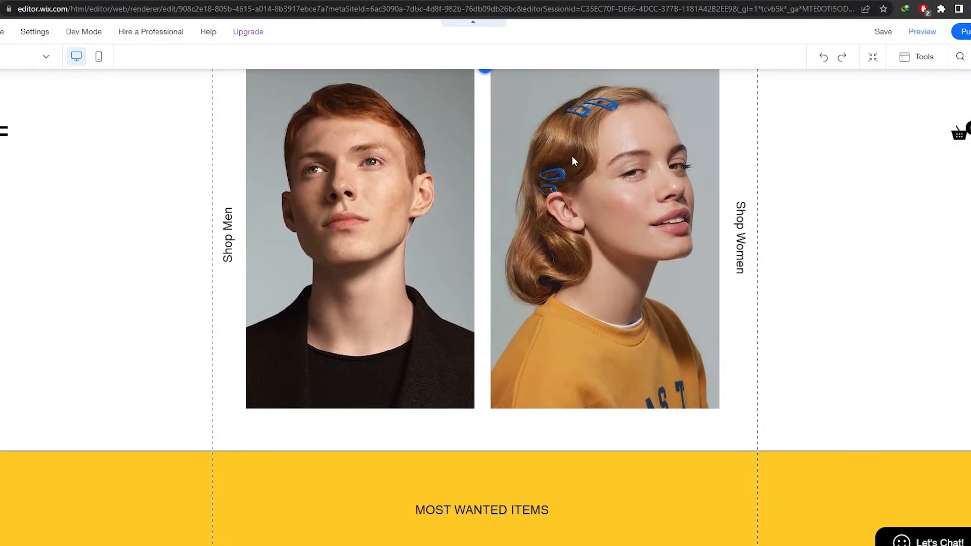
scroll(496, 256, "down", 4)
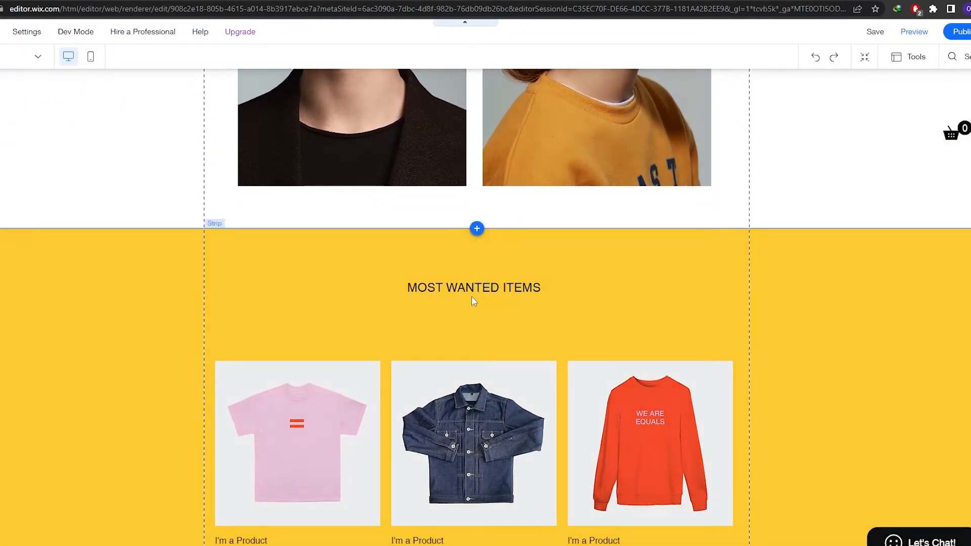
scroll(471, 296, "down", 3)
scroll(245, 294, "down", 10)
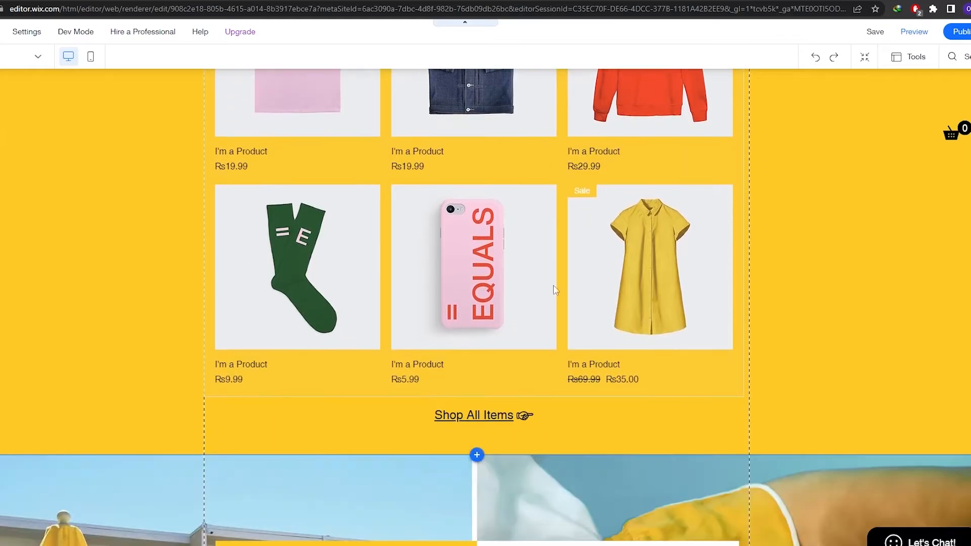
scroll(625, 288, "down", 3)
scroll(612, 317, "up", 20)
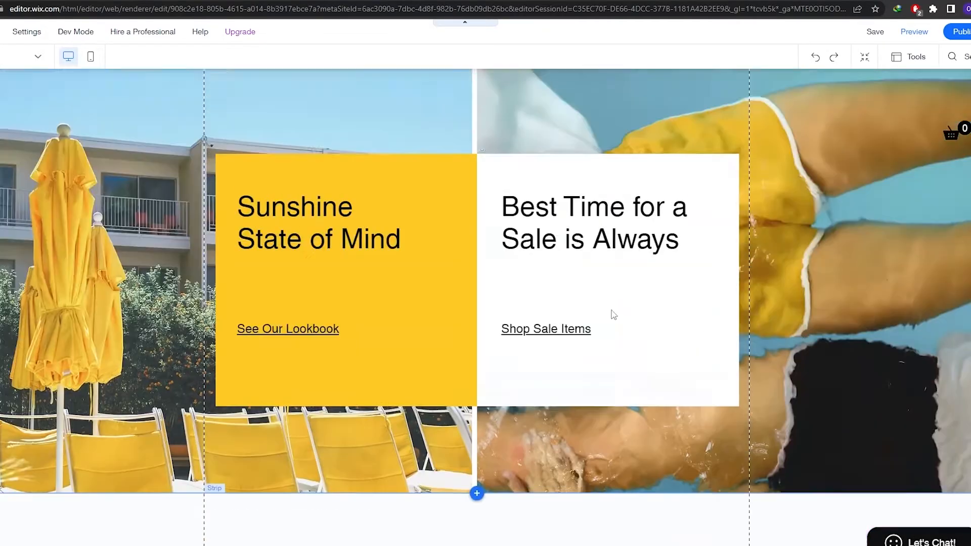
scroll(597, 347, "up", 5)
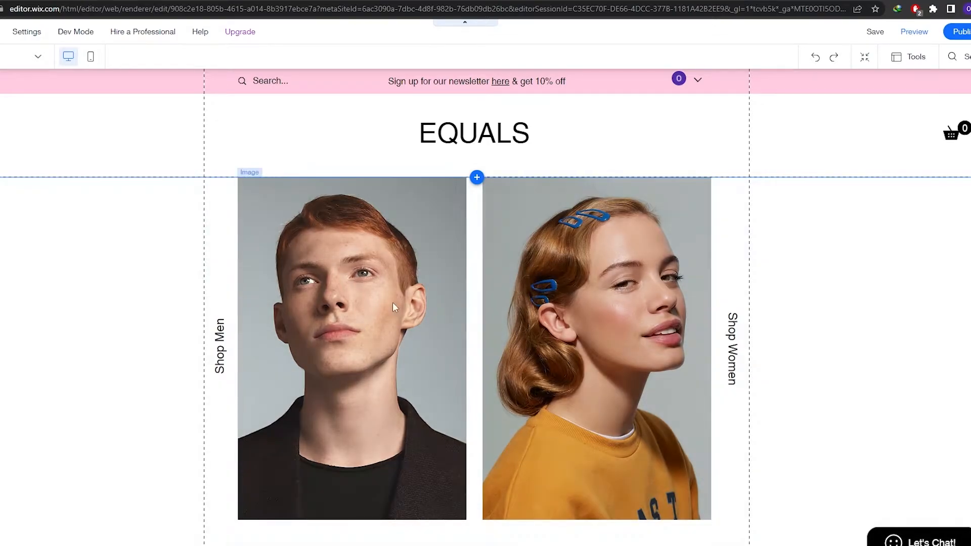
Step: Browse the Media from Wix replacement images for the Shop Men picture and close the image chooser without selecting one
left_click(326, 279)
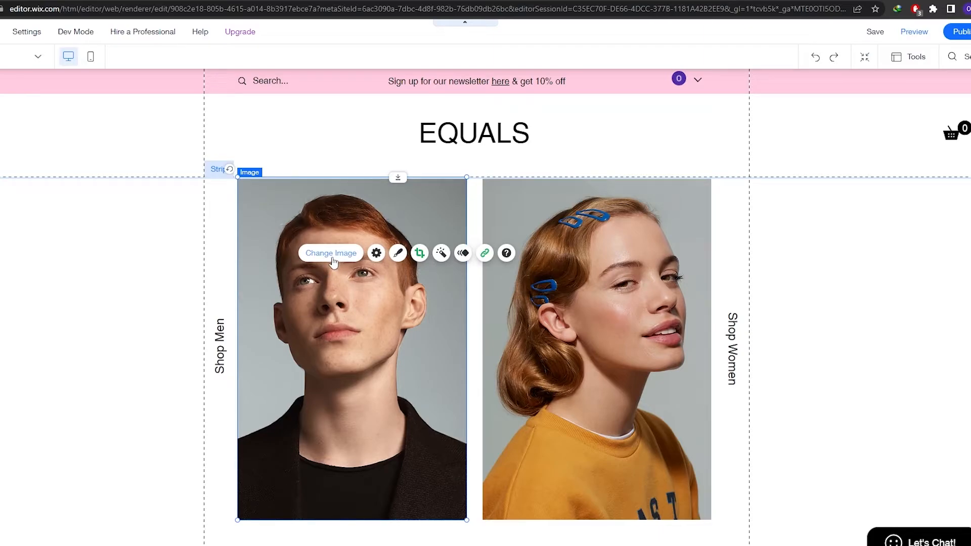
left_click(332, 258)
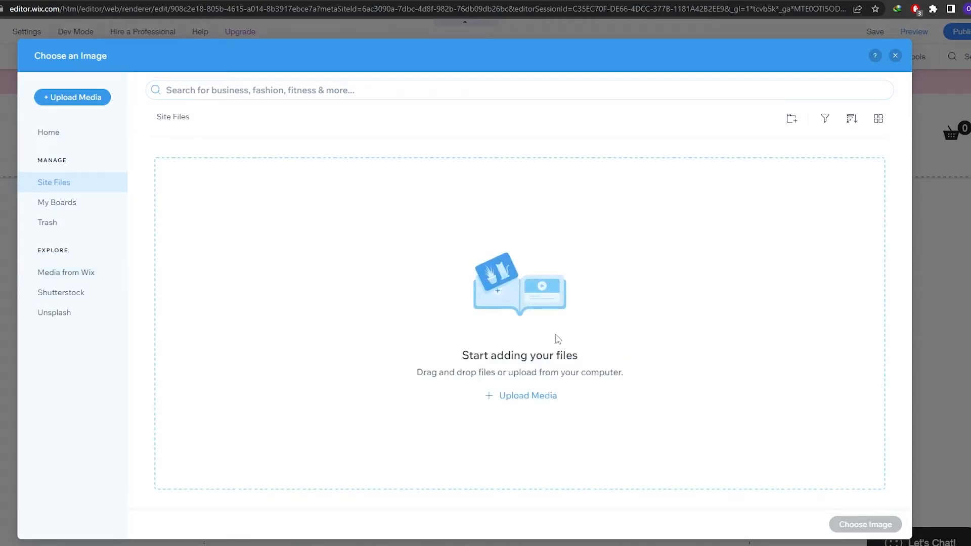
left_click(72, 274)
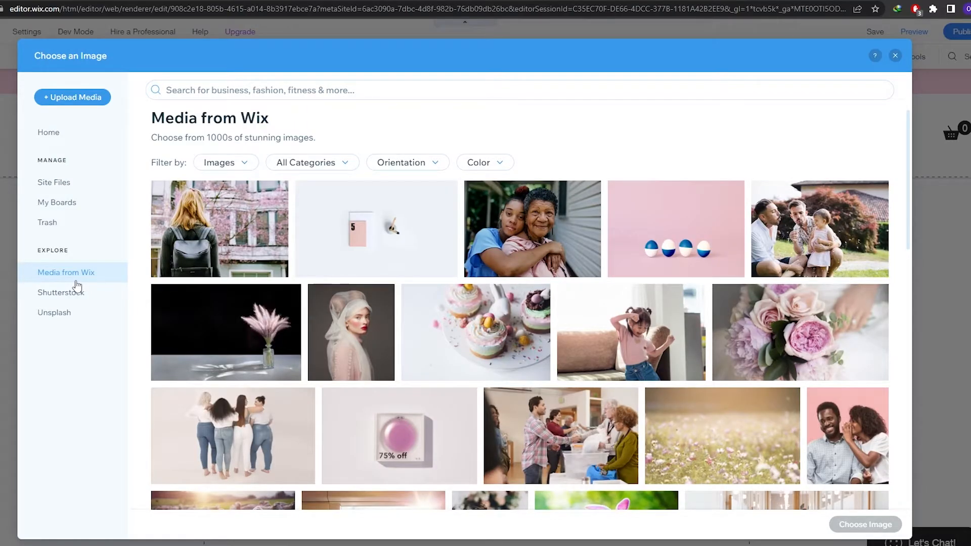
scroll(506, 228, "down", 5)
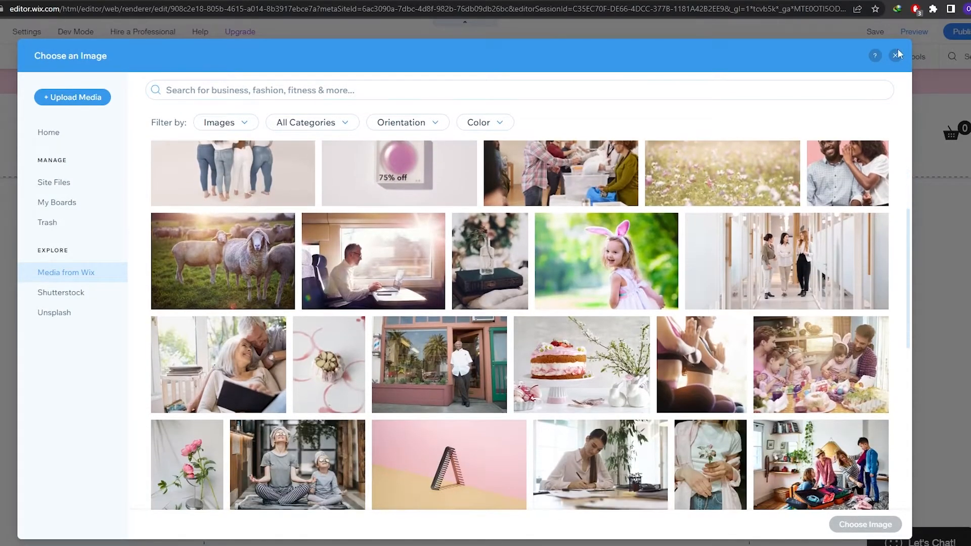
left_click(896, 57)
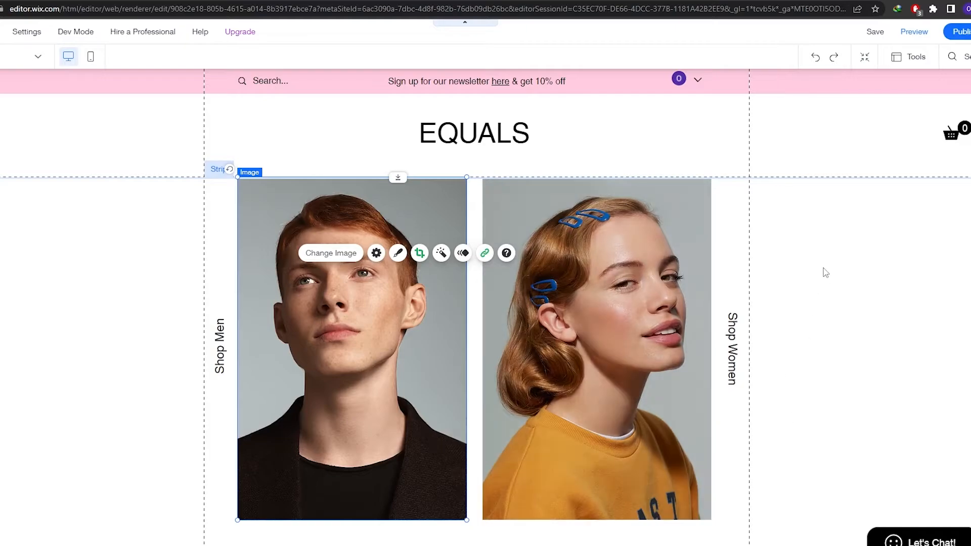
Step: Open the product manager for the Most Wanted Items grid gallery on the home page
scroll(799, 286, "down", 7)
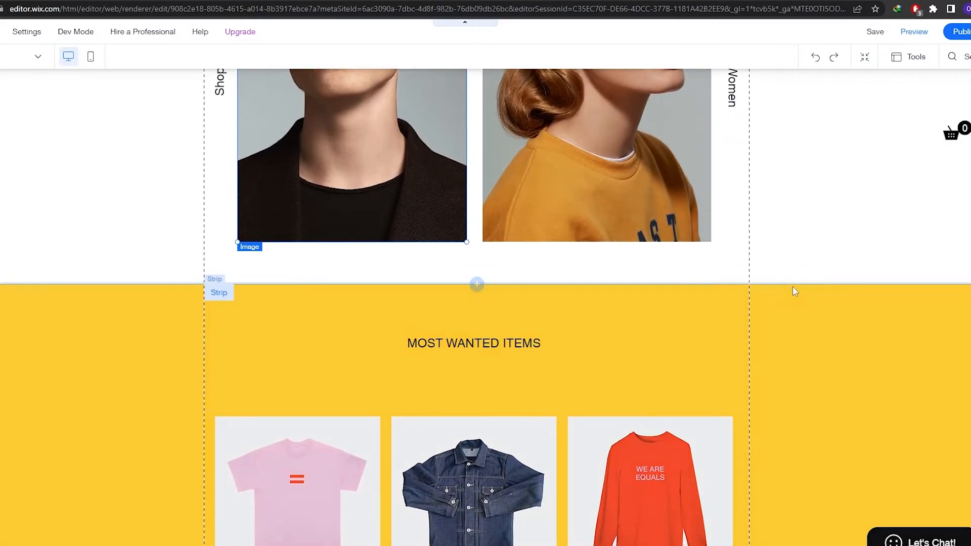
scroll(792, 291, "down", 4)
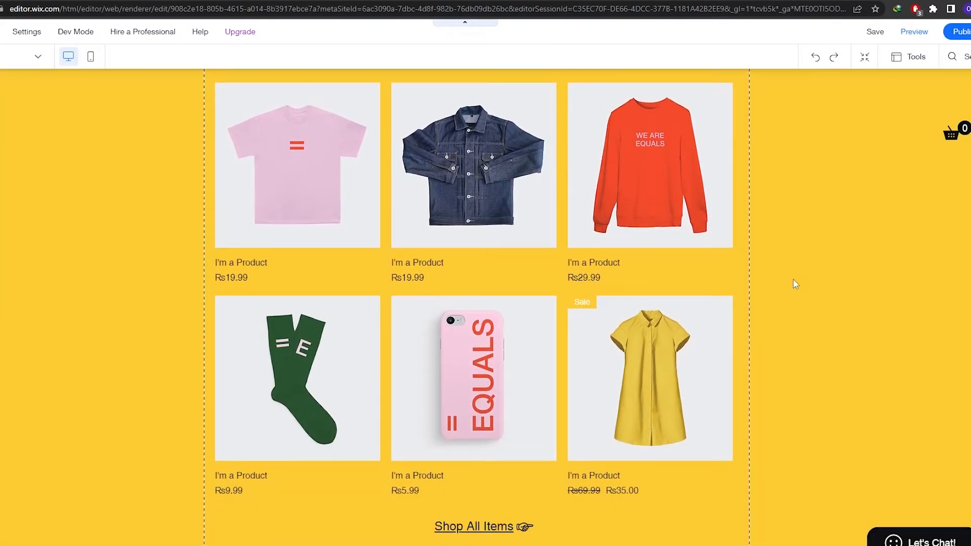
scroll(793, 280, "up", 1)
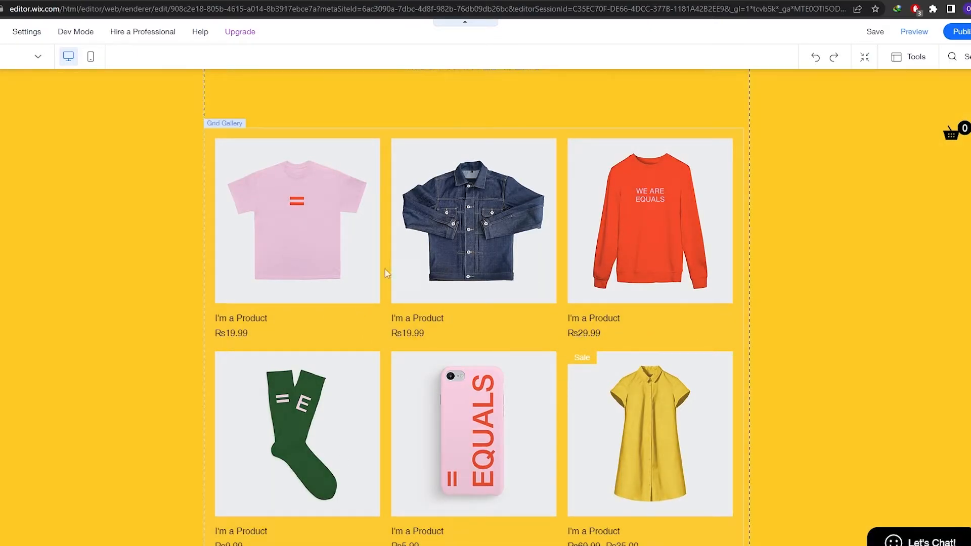
left_click(287, 241)
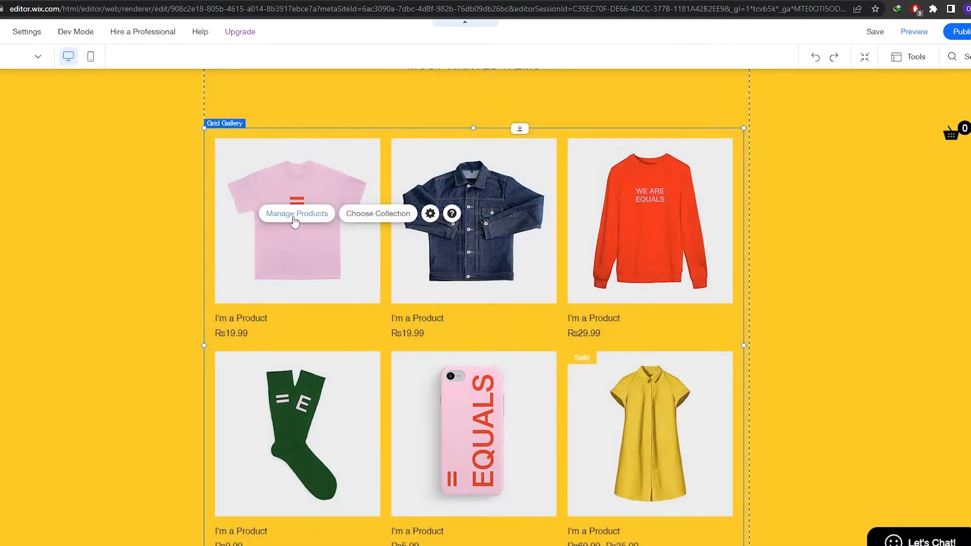
left_click(296, 214)
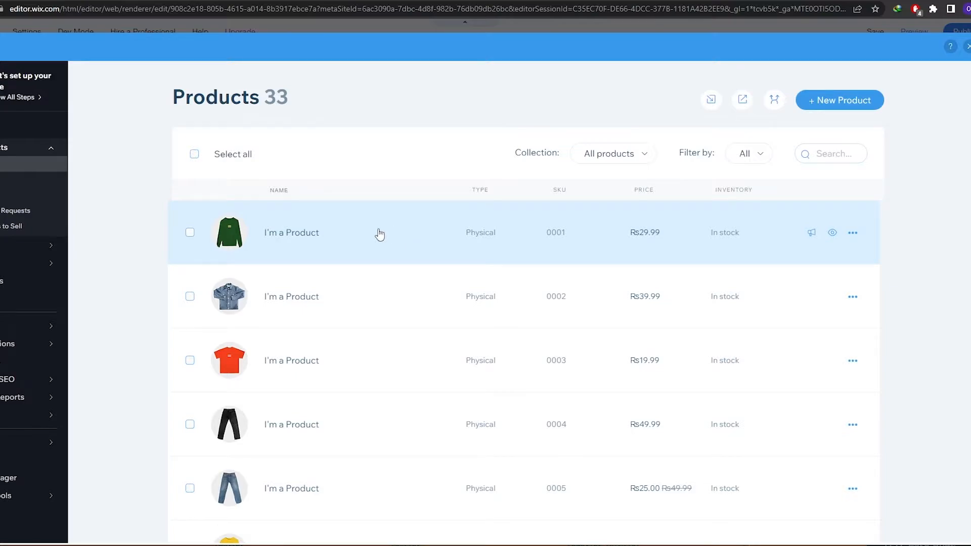
Step: Open the green sweatshirt product with SKU 0001 and rename it "Sweat shirt"
left_click(310, 234)
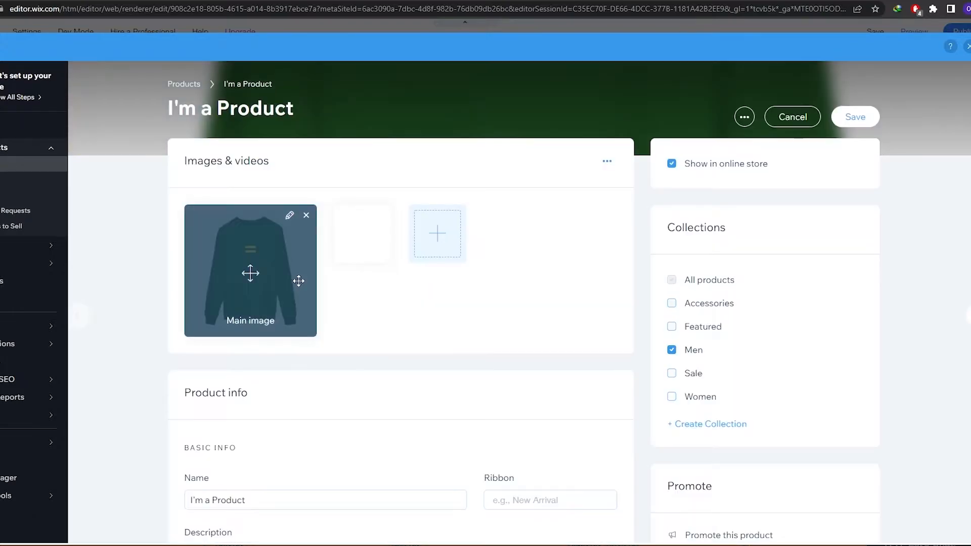
scroll(387, 327, "down", 4)
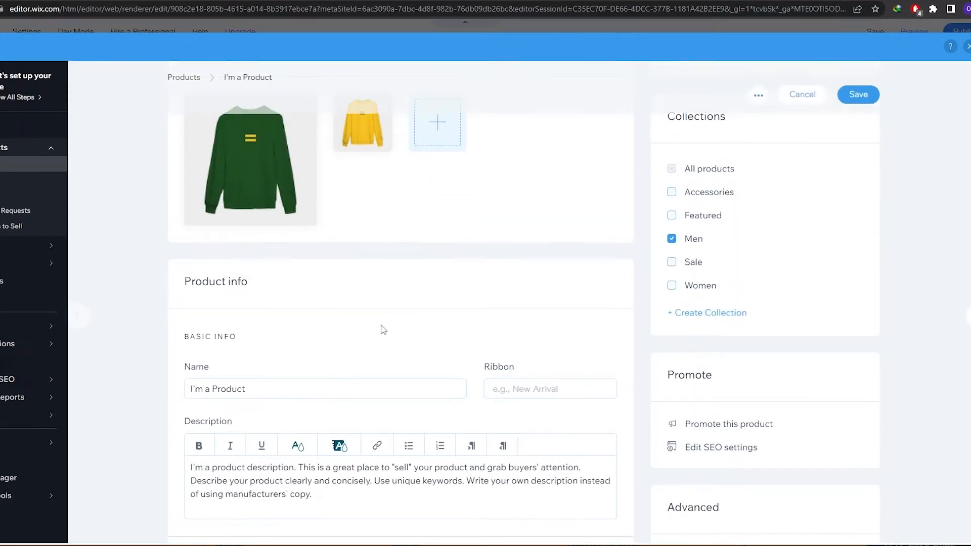
triple_click(266, 277)
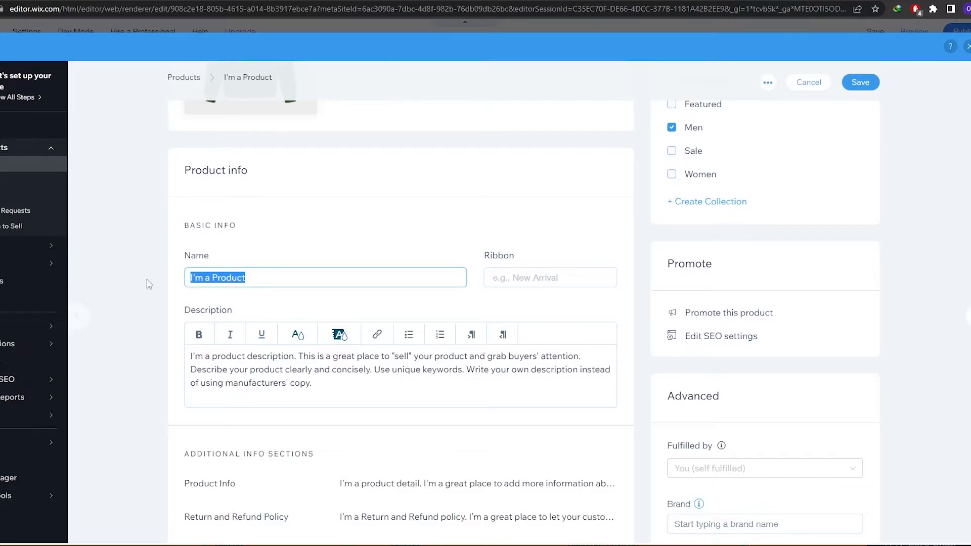
type("Sweat shirt")
Step: Put the sweat shirt on sale with a 15% discount, keeping its placeholder description
scroll(145, 281, "down", 1)
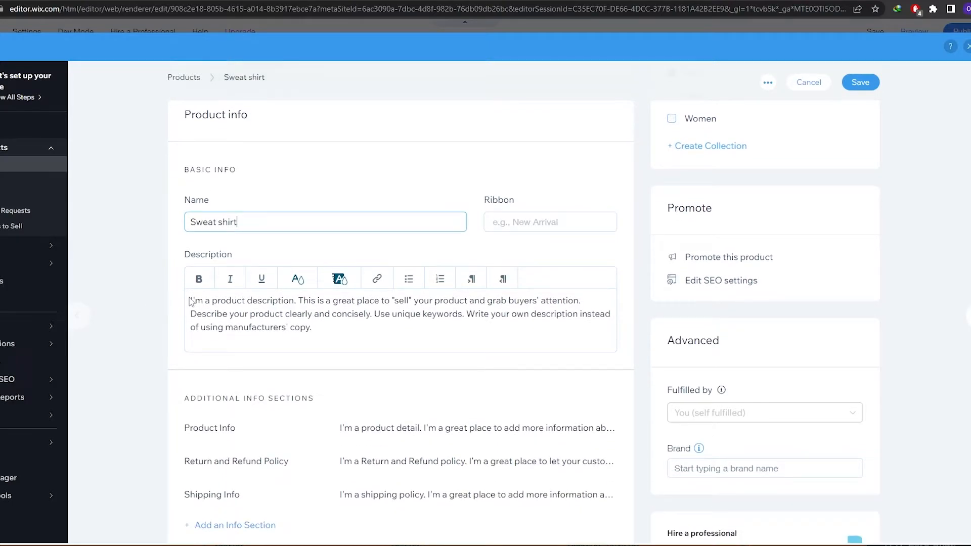
left_click(356, 345)
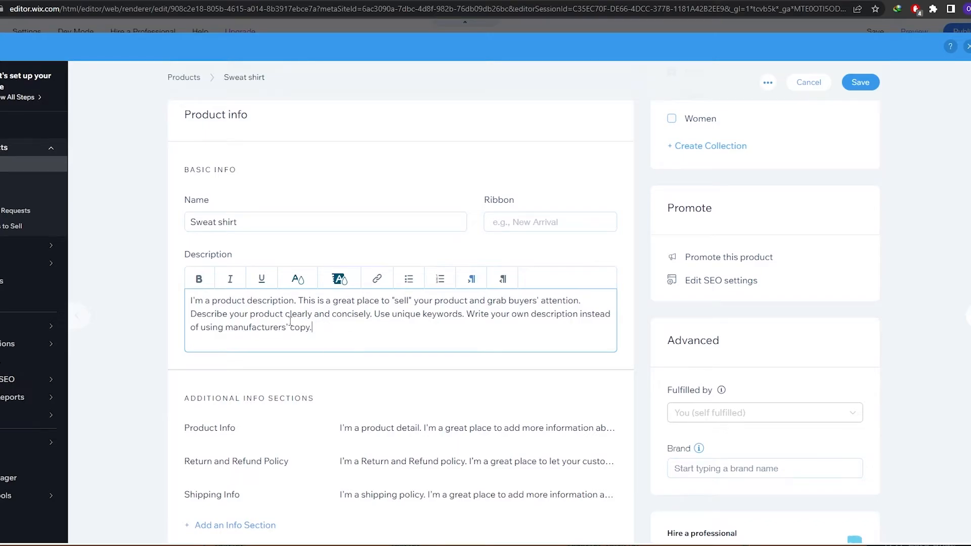
scroll(324, 324, "down", 2)
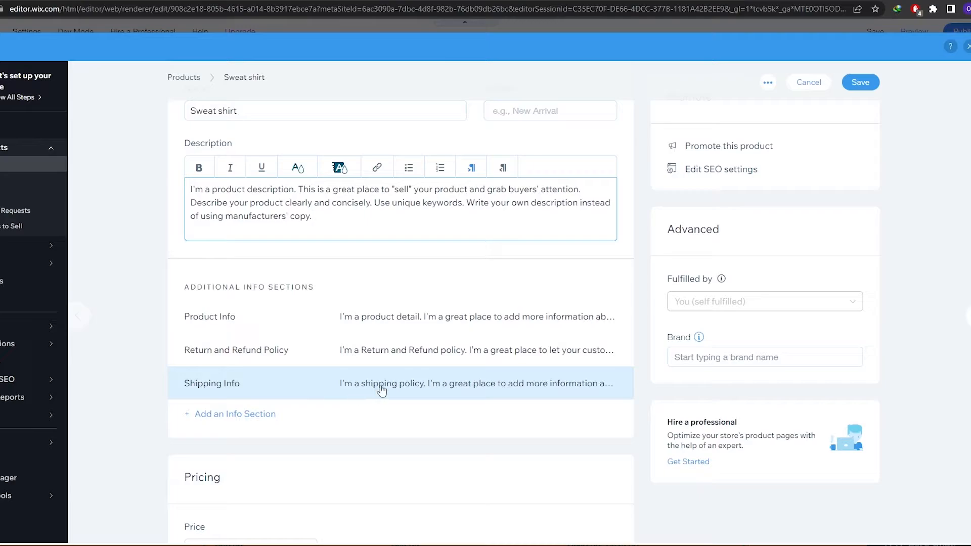
scroll(349, 376, "down", 2)
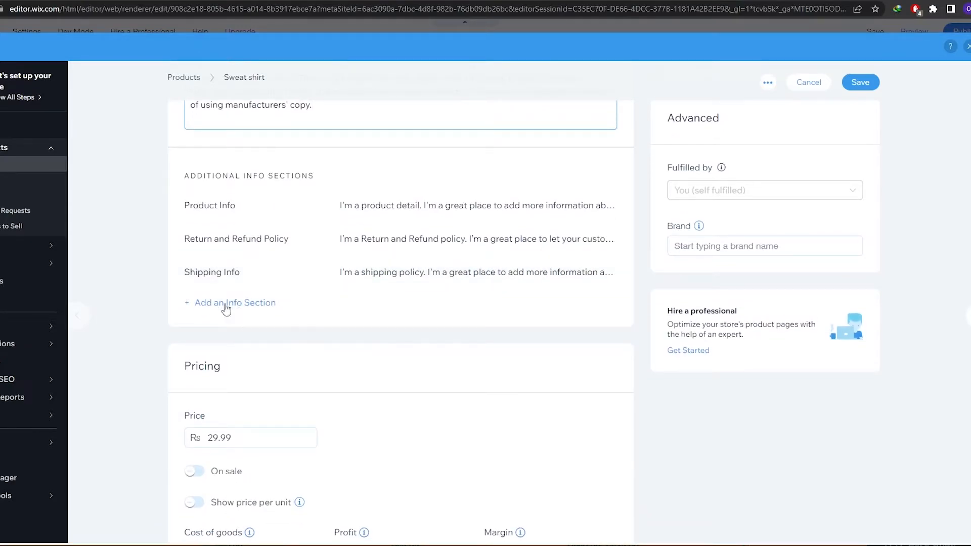
scroll(267, 307, "down", 2)
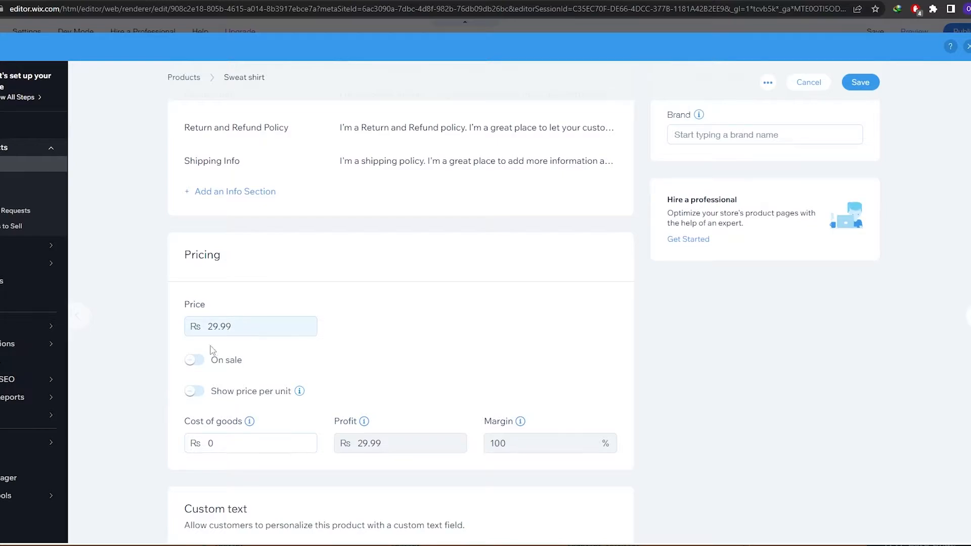
left_click(191, 362)
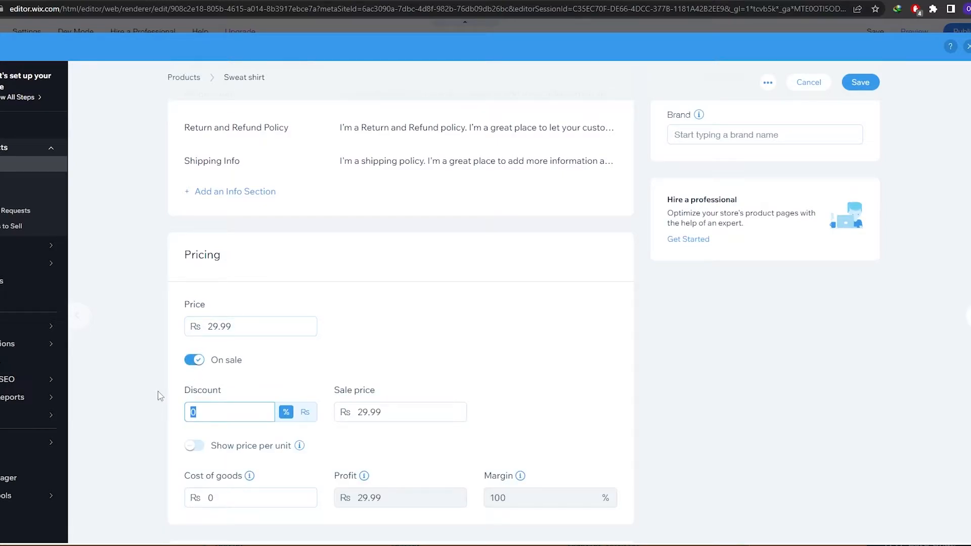
type("15")
Step: Review the sweat shirt's custom text, product options, inventory and shipping settings, and save the product
scroll(455, 401, "down", 1)
scroll(455, 401, "down", 2)
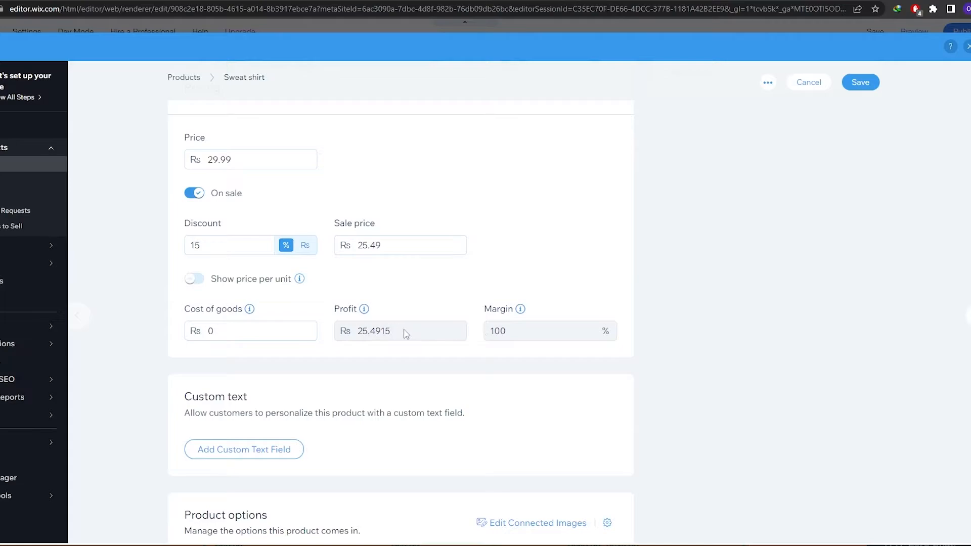
scroll(362, 382, "down", 3)
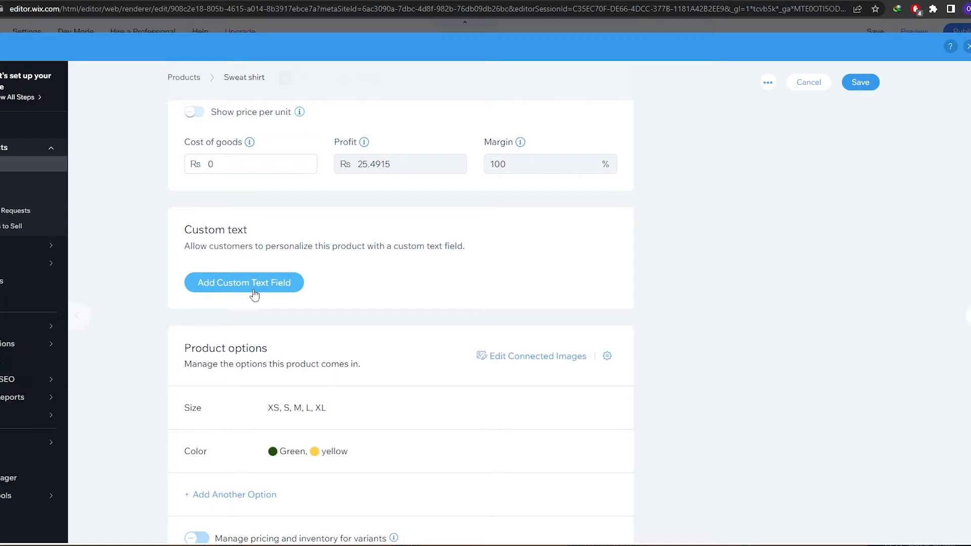
scroll(254, 296, "down", 1)
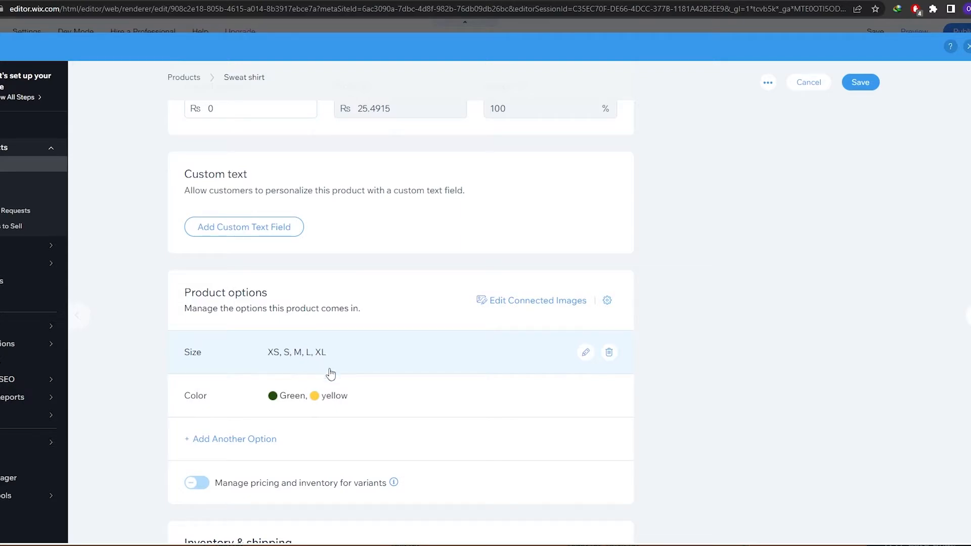
scroll(430, 385, "down", 2)
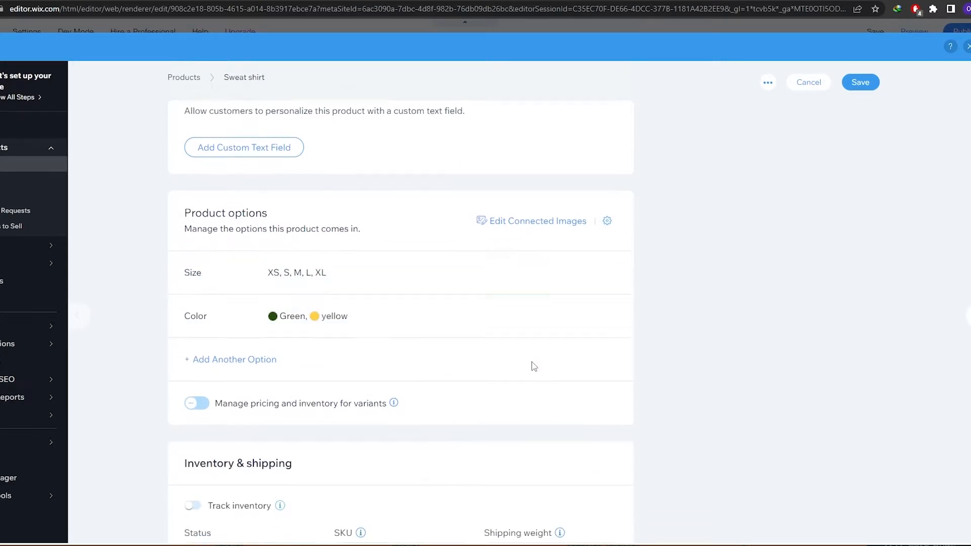
scroll(243, 367, "down", 4)
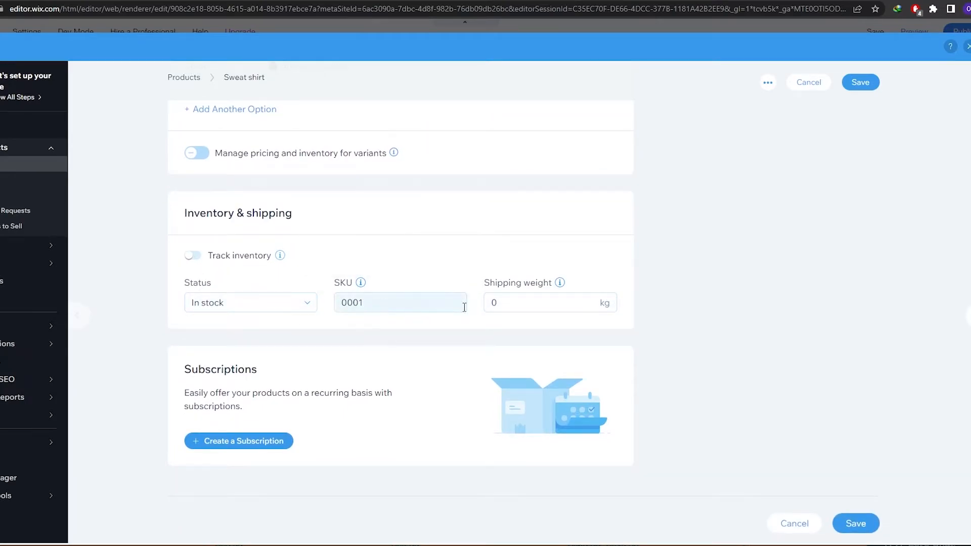
scroll(290, 456, "up", 20)
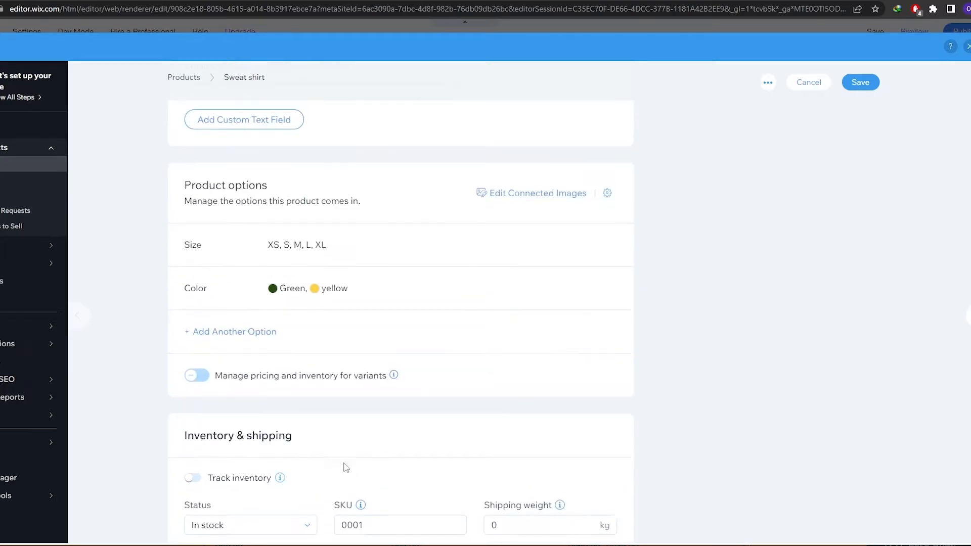
scroll(781, 116, "up", 2)
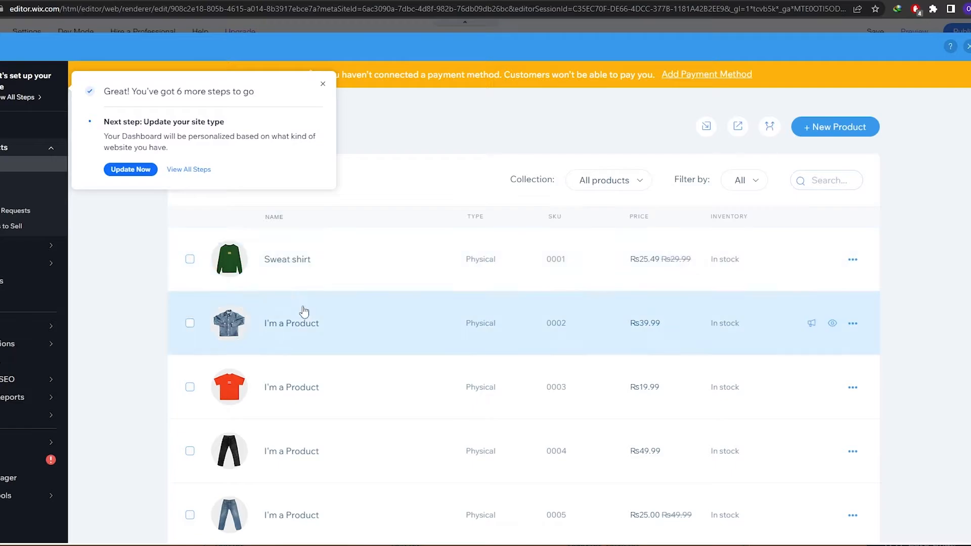
Step: Look through the store's product list and dismiss the site setup reminder
scroll(304, 331, "down", 14)
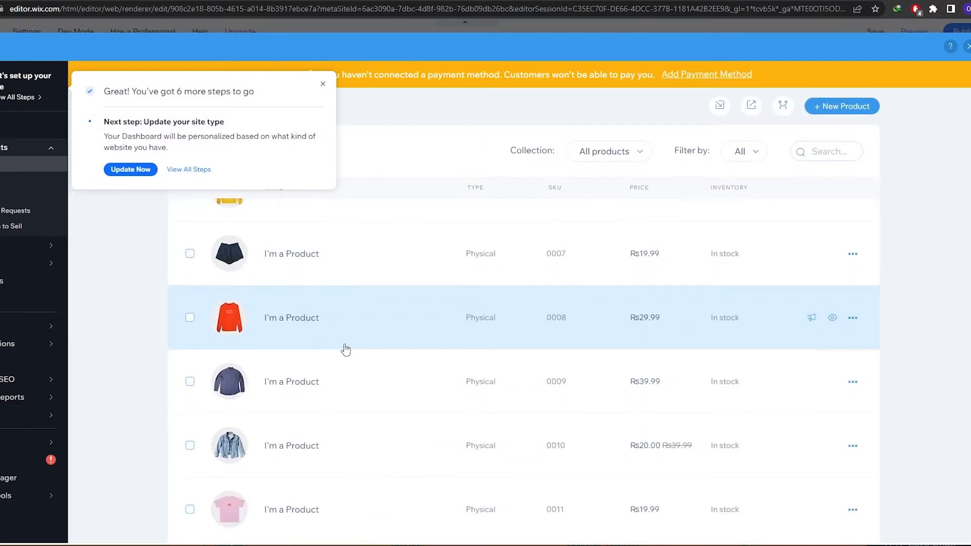
scroll(372, 316, "down", 1)
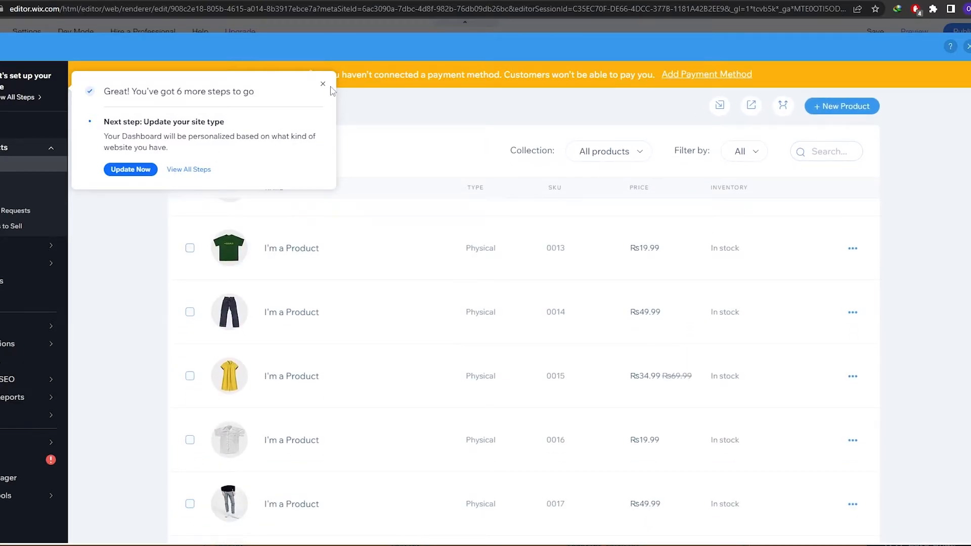
left_click(322, 84)
scroll(556, 278, "down", 2)
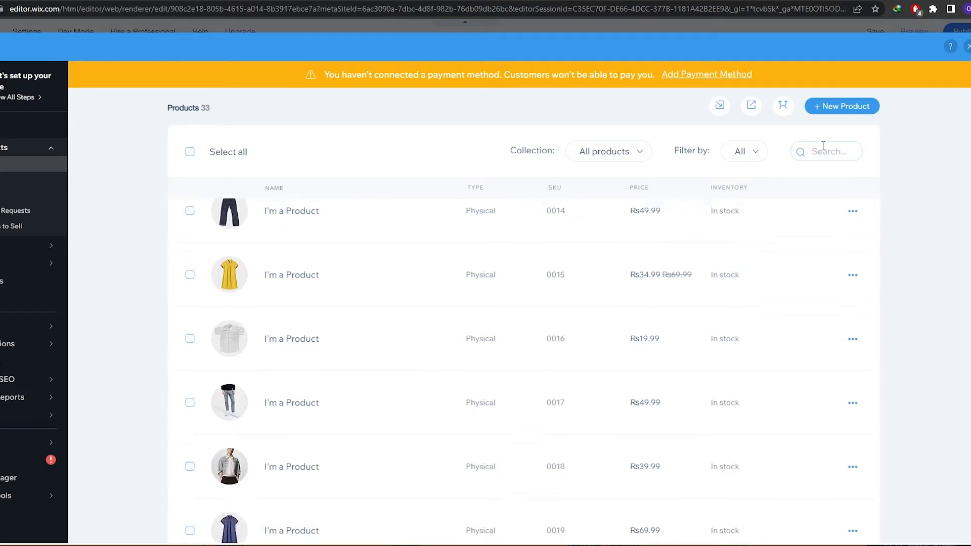
Step: Examine the blank form for a new physical product, from images to subscriptions, and cancel it without saving
left_click(853, 105)
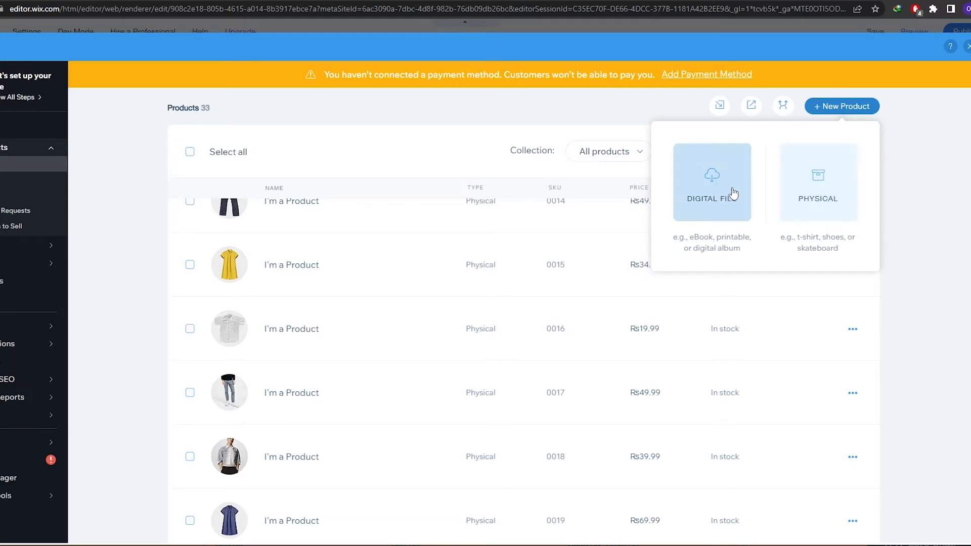
left_click(823, 174)
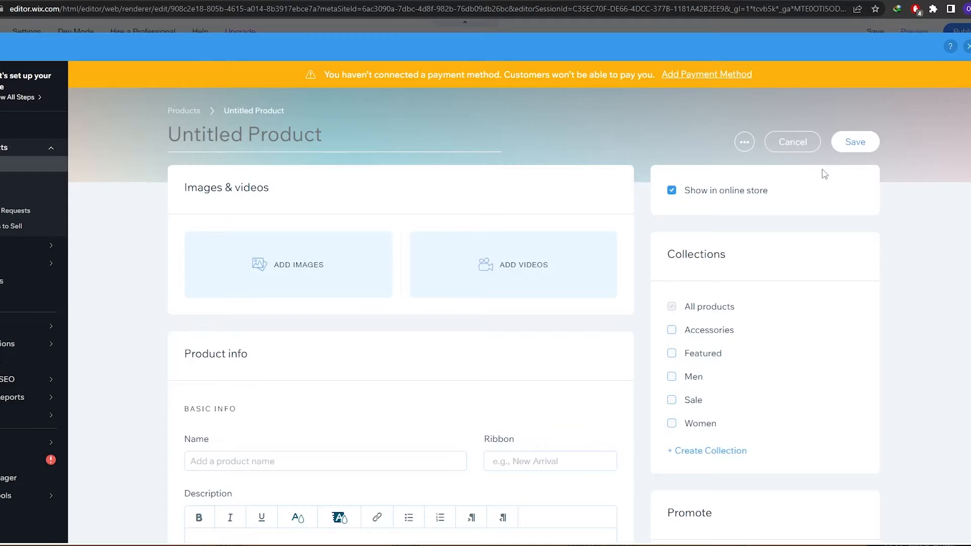
scroll(357, 211, "down", 1)
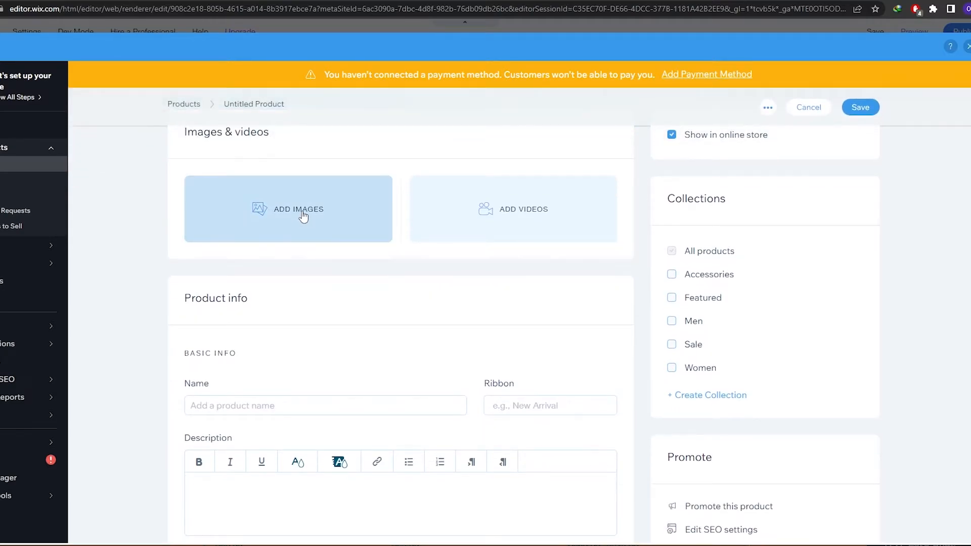
scroll(544, 218, "down", 2)
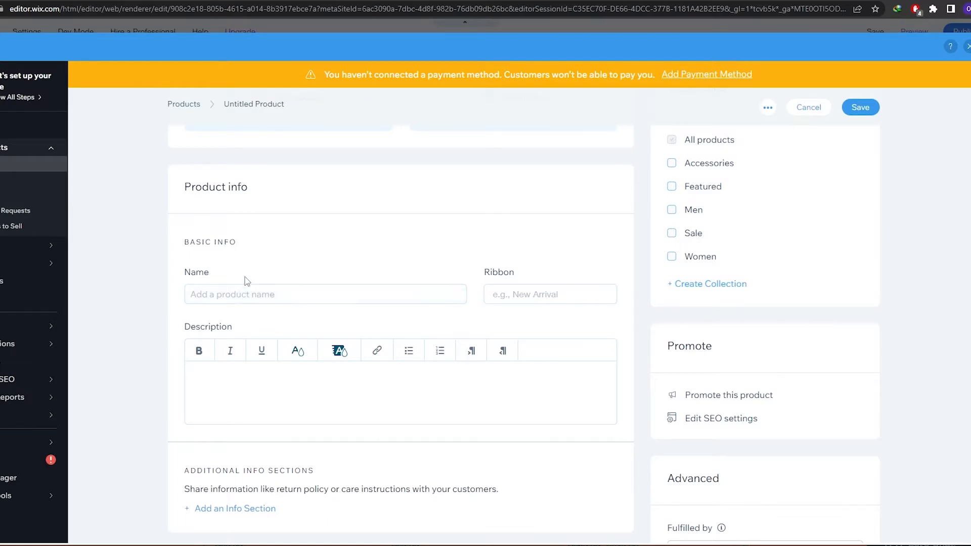
scroll(256, 296, "down", 5)
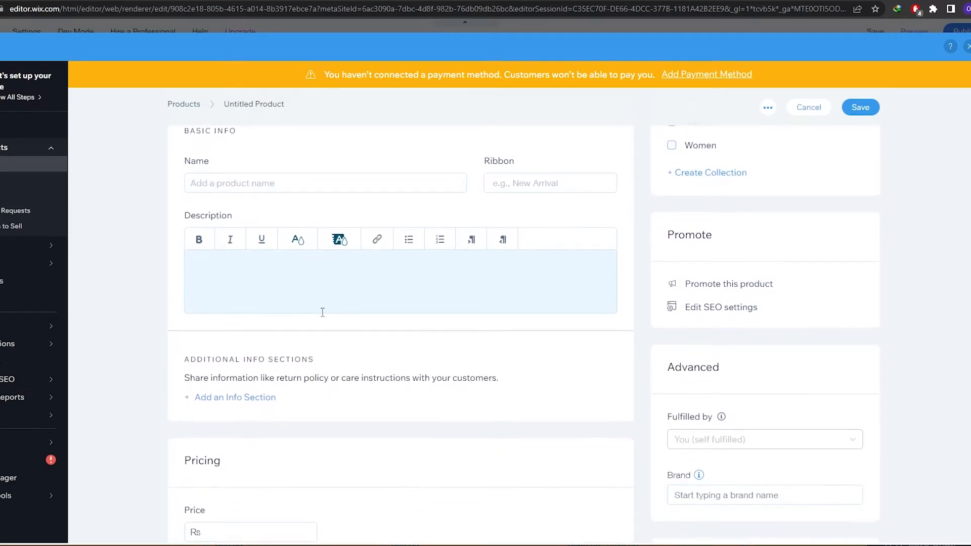
scroll(278, 324, "down", 9)
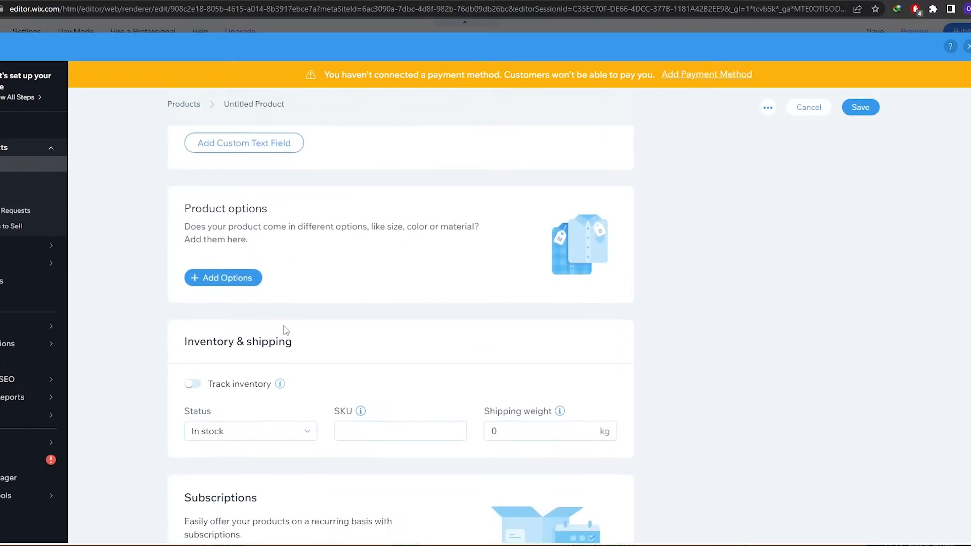
scroll(434, 326, "down", 1)
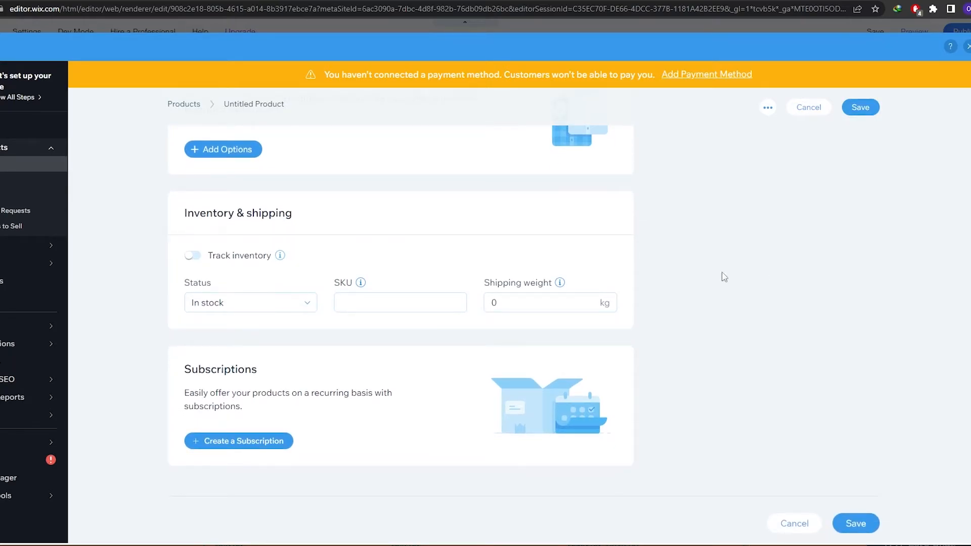
scroll(642, 314, "up", 15)
left_click(809, 107)
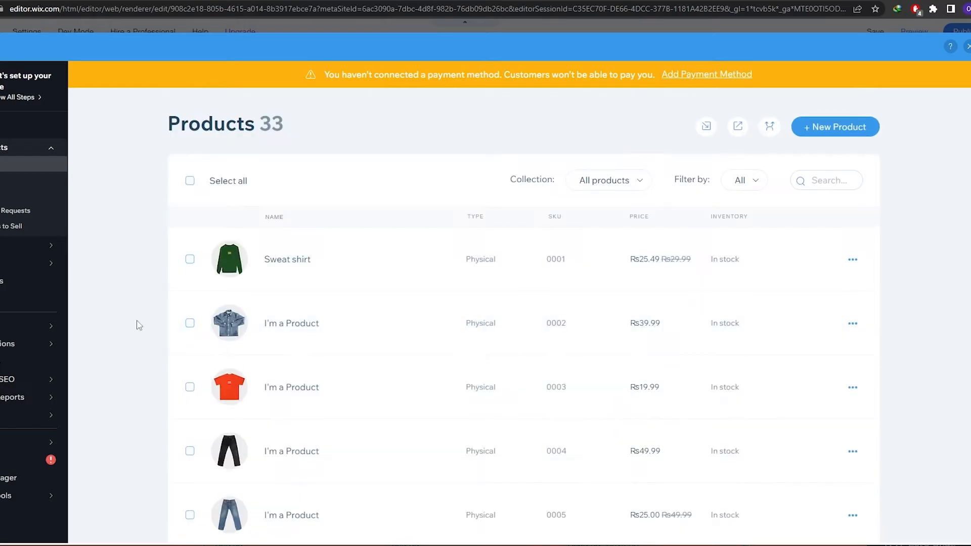
Step: Close the product manager and return to the home page's lookbook, sale and #EQUALS sections in the editor
scroll(137, 323, "down", 5)
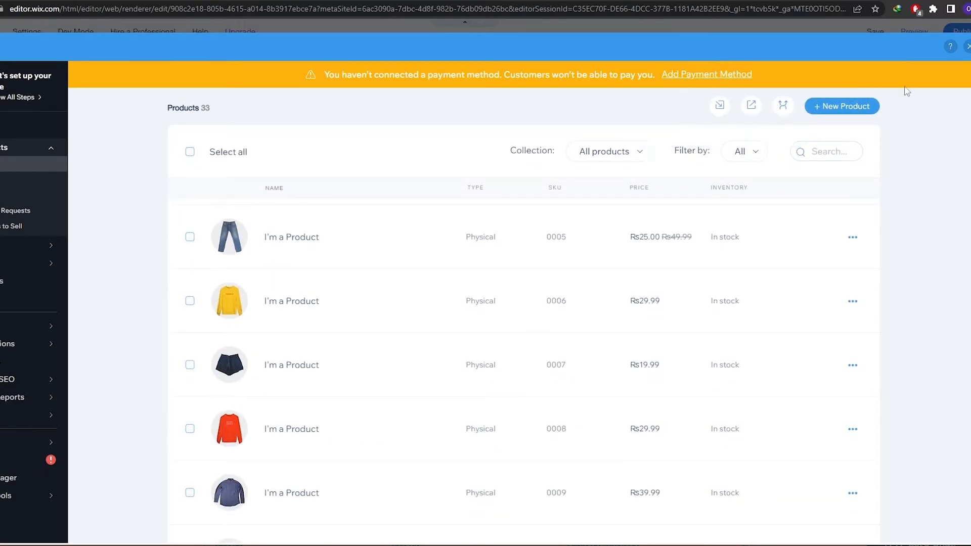
left_click(967, 46)
scroll(787, 301, "down", 3)
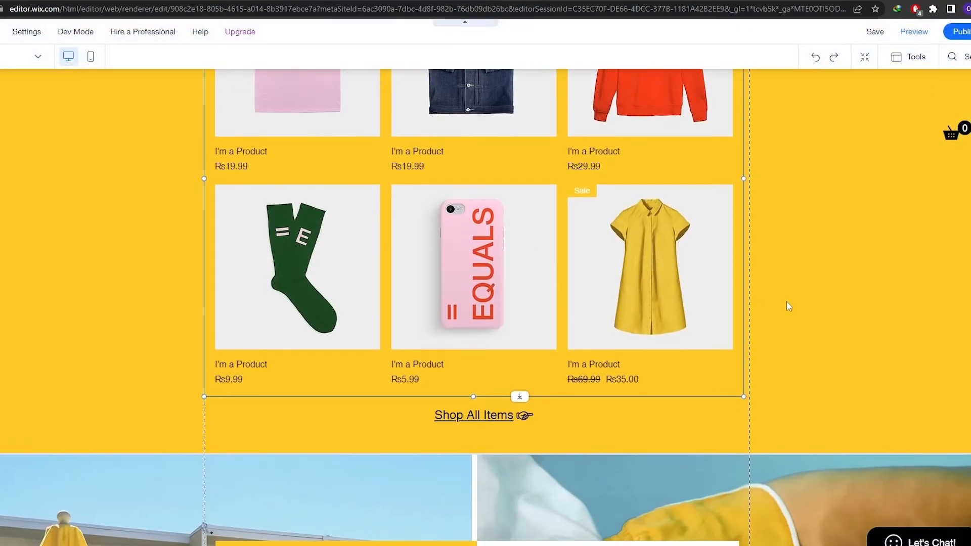
scroll(783, 288, "down", 10)
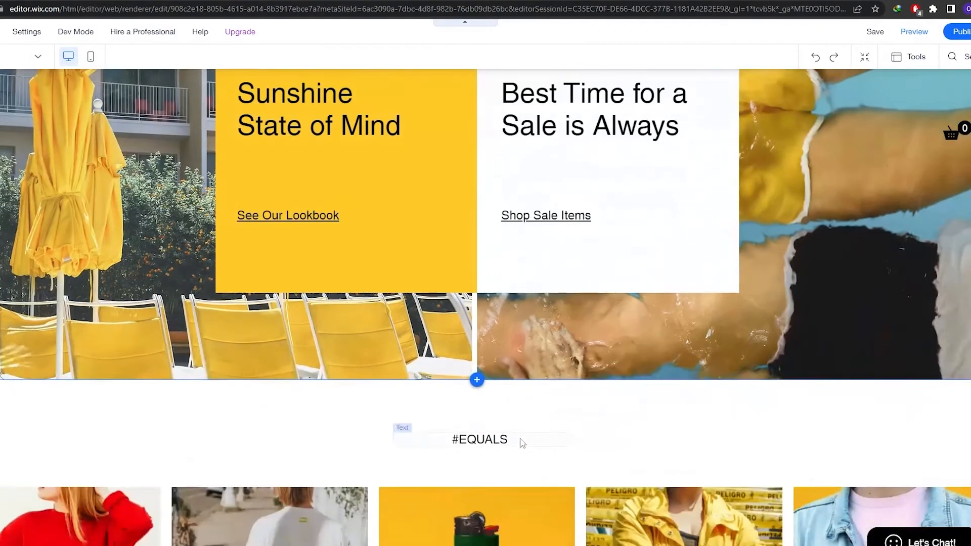
Step: Browse the background options offered for the Most Wanted Items strip and close them without changing the background
scroll(521, 440, "up", 5)
scroll(152, 326, "up", 10)
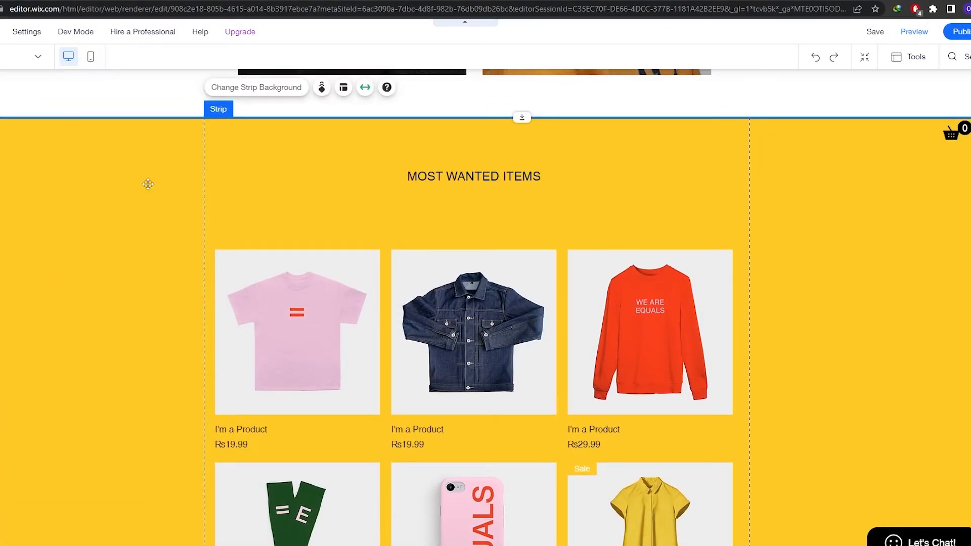
left_click(257, 89)
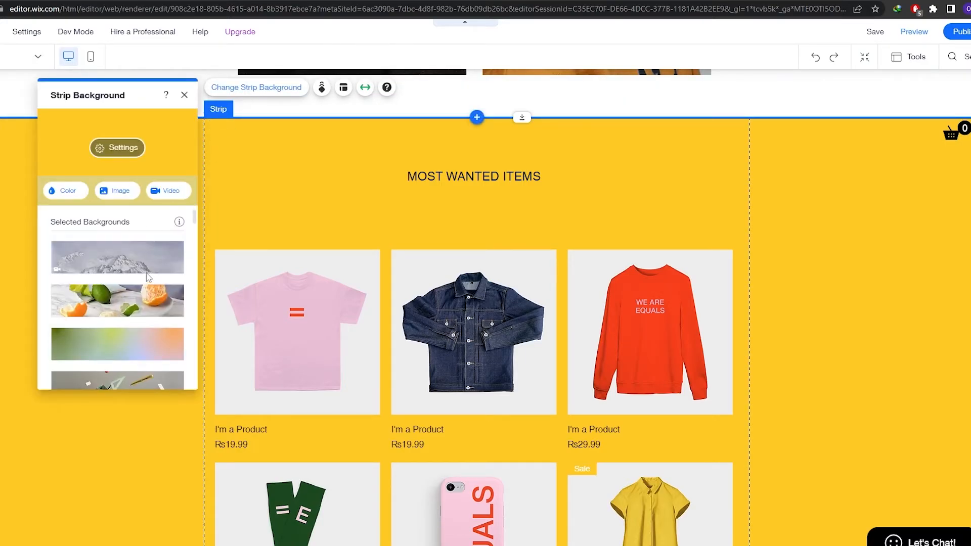
scroll(147, 283, "down", 10)
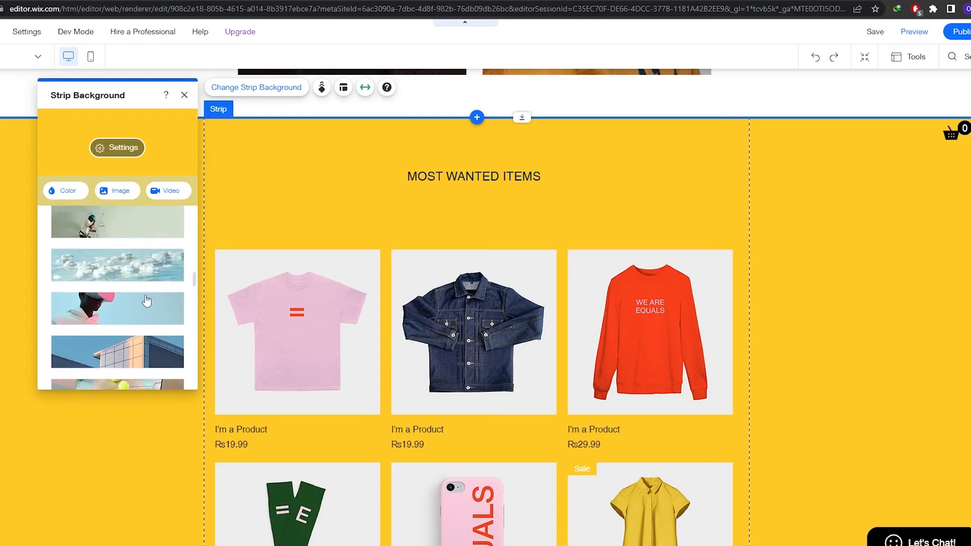
scroll(146, 301, "down", 8)
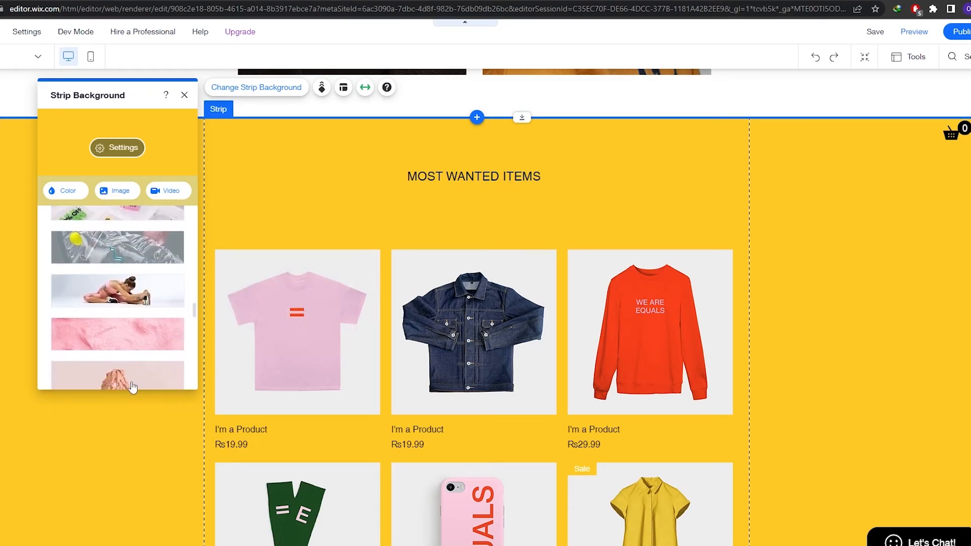
scroll(131, 316, "up", 2)
left_click(131, 409)
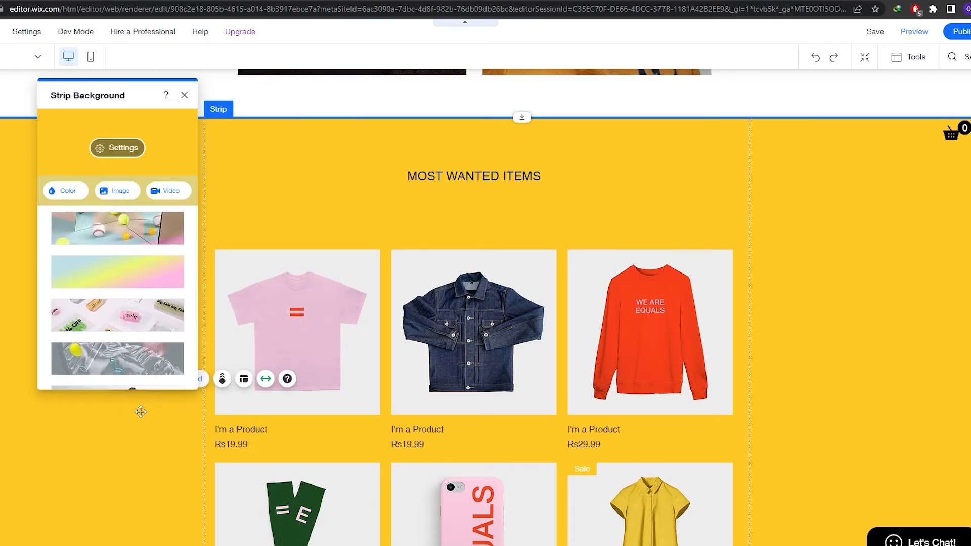
left_click(185, 95)
Step: Look over the home page from the product grid through the lookbook and #EQUALS sections to the footer
scroll(132, 187, "down", 12)
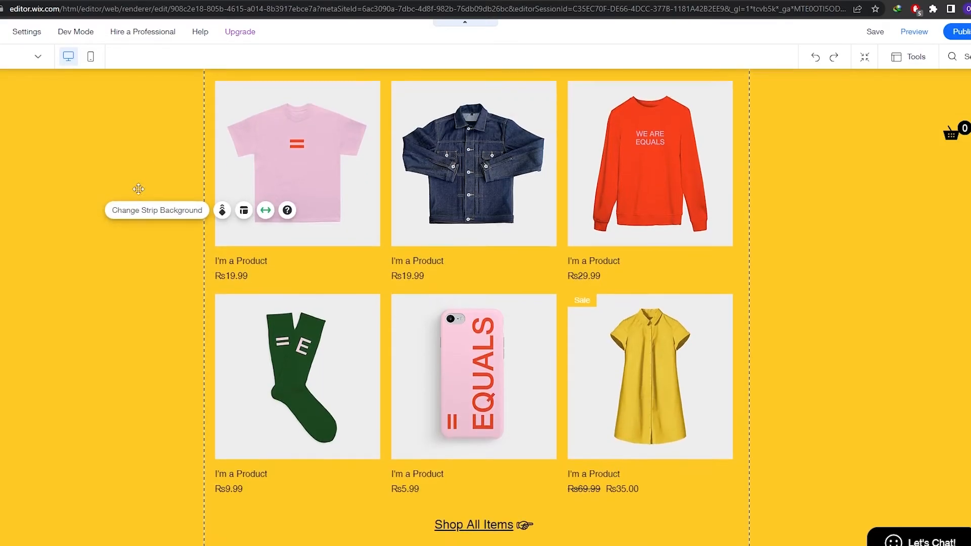
scroll(115, 190, "down", 15)
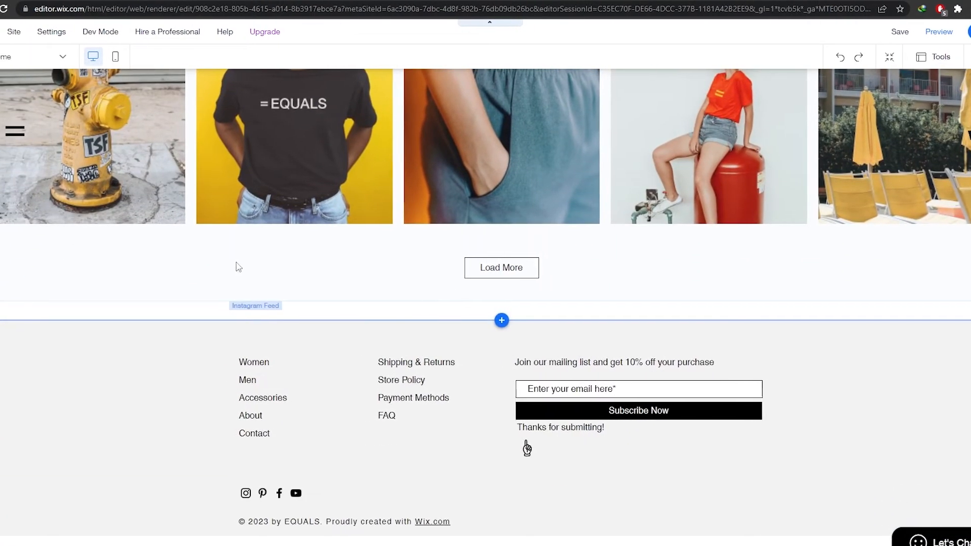
scroll(254, 349, "up", 10)
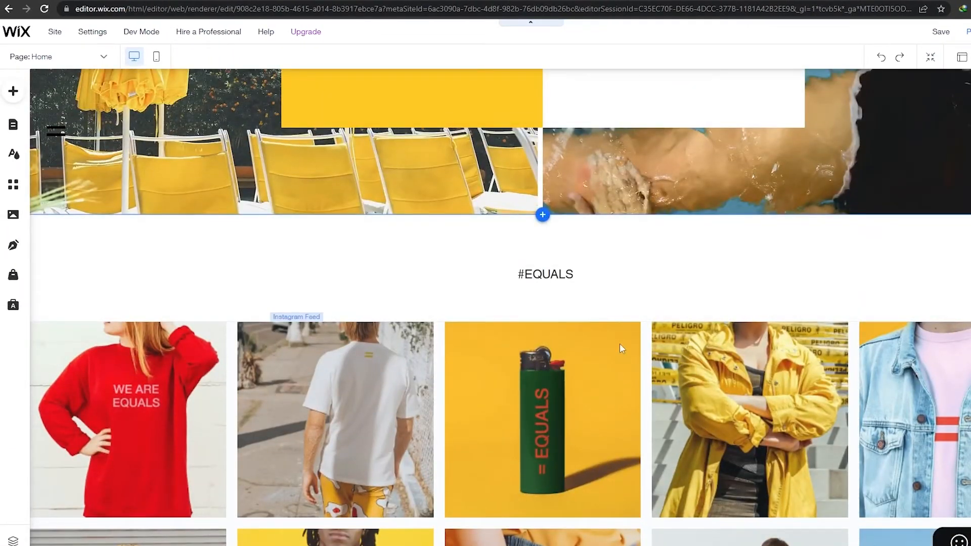
scroll(620, 344, "up", 4)
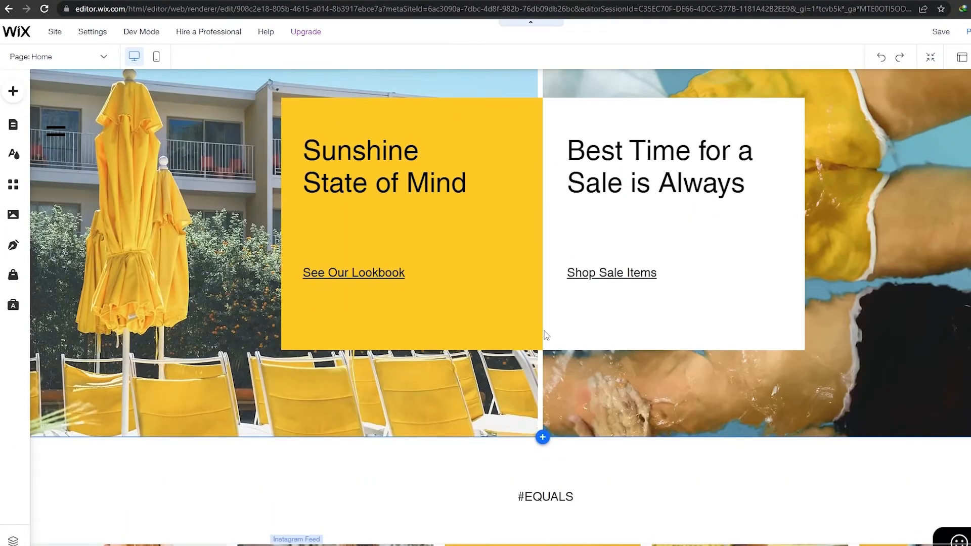
scroll(568, 448, "down", 14)
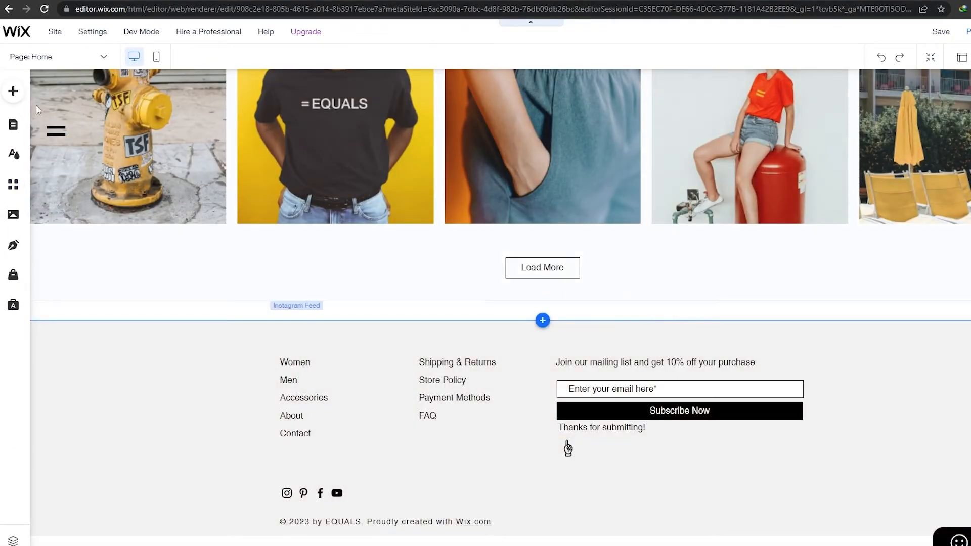
Step: Examine the single video players and Wix Video layouts among the Video & Music elements that can be added
left_click(13, 92)
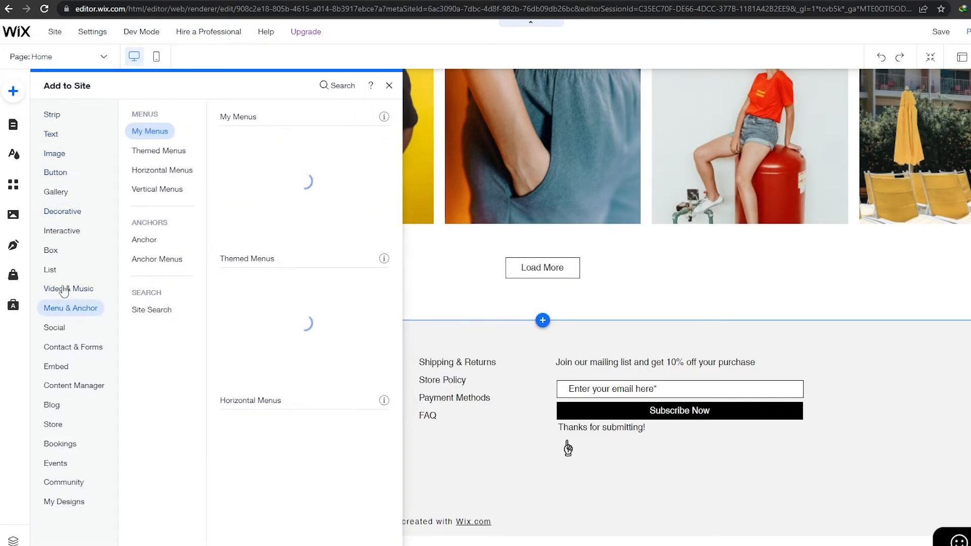
mouse_move(66, 292)
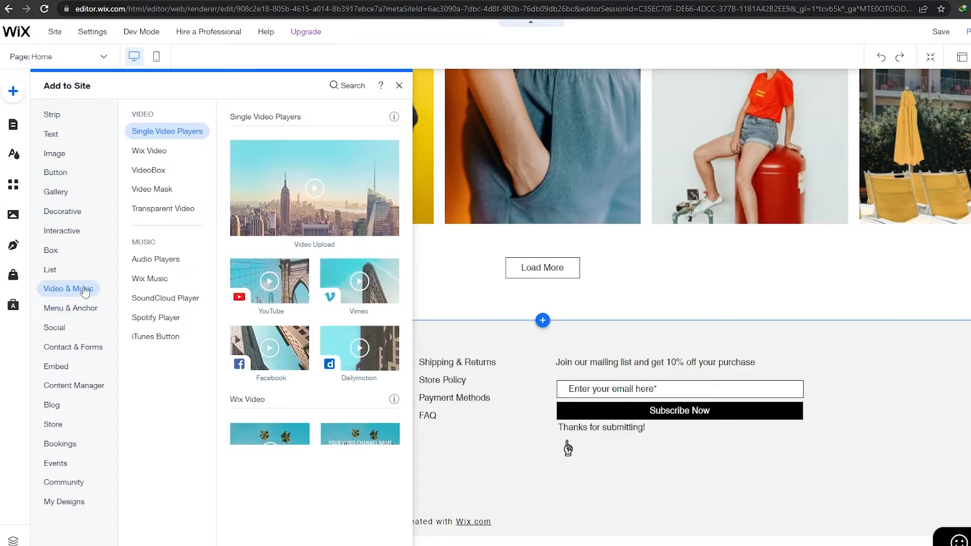
scroll(593, 296, "up", 9)
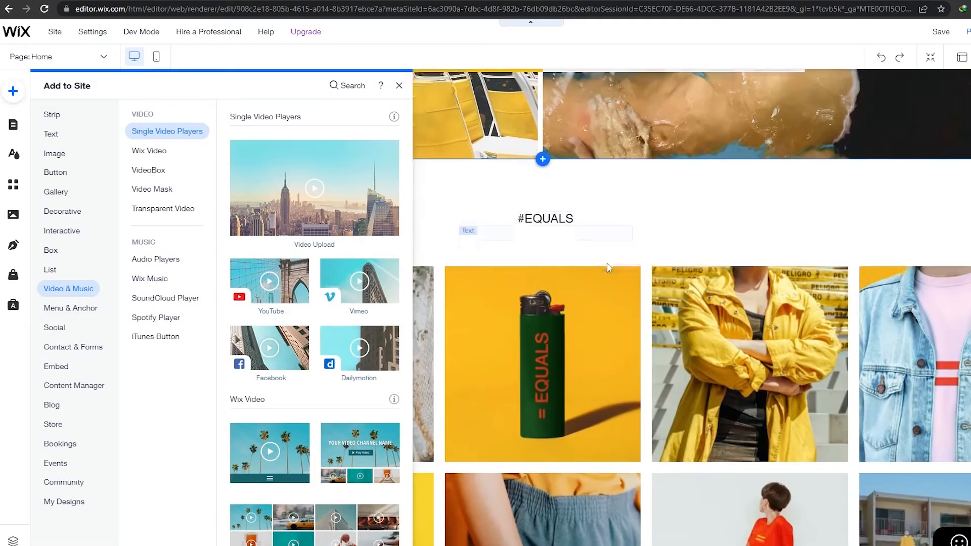
scroll(608, 268, "up", 15)
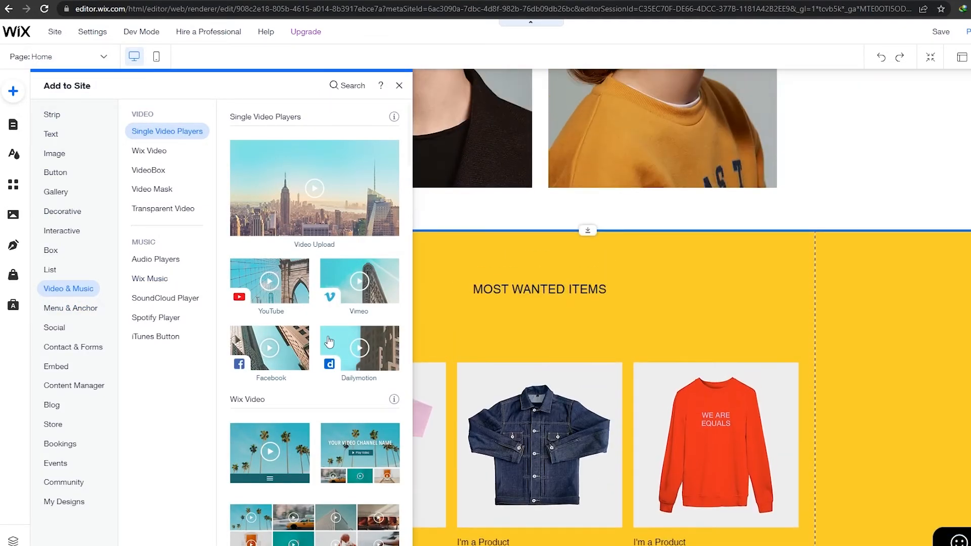
scroll(275, 302, "down", 4)
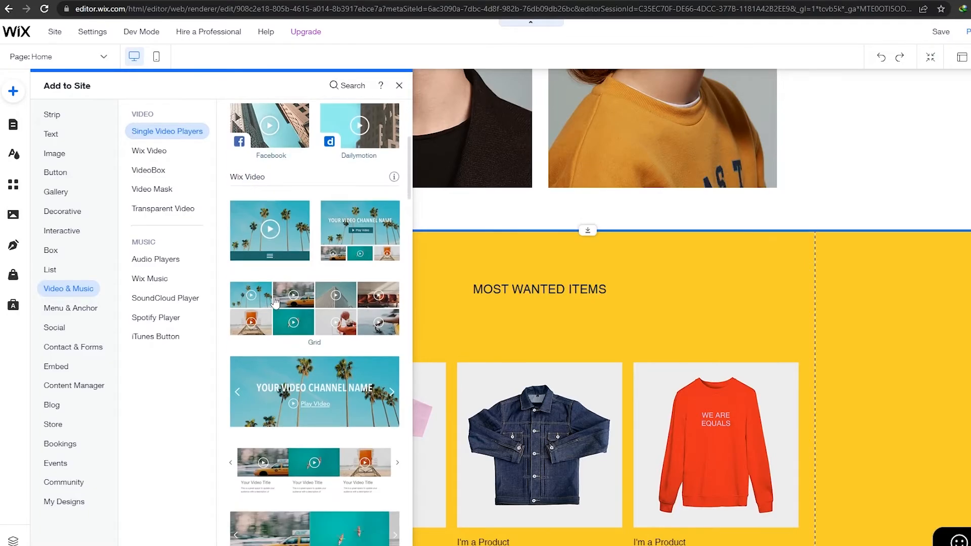
scroll(276, 302, "up", 2)
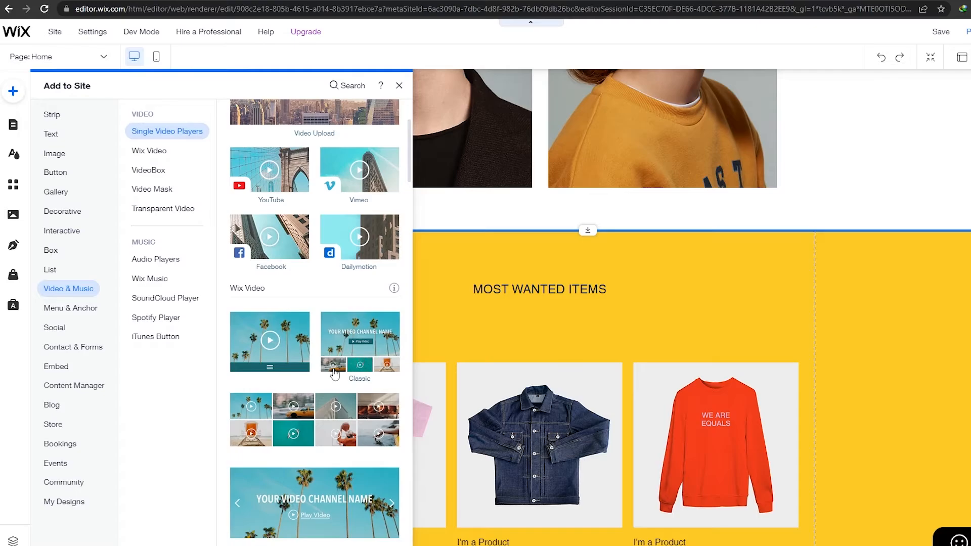
scroll(331, 402, "down", 1)
scroll(330, 432, "down", 2)
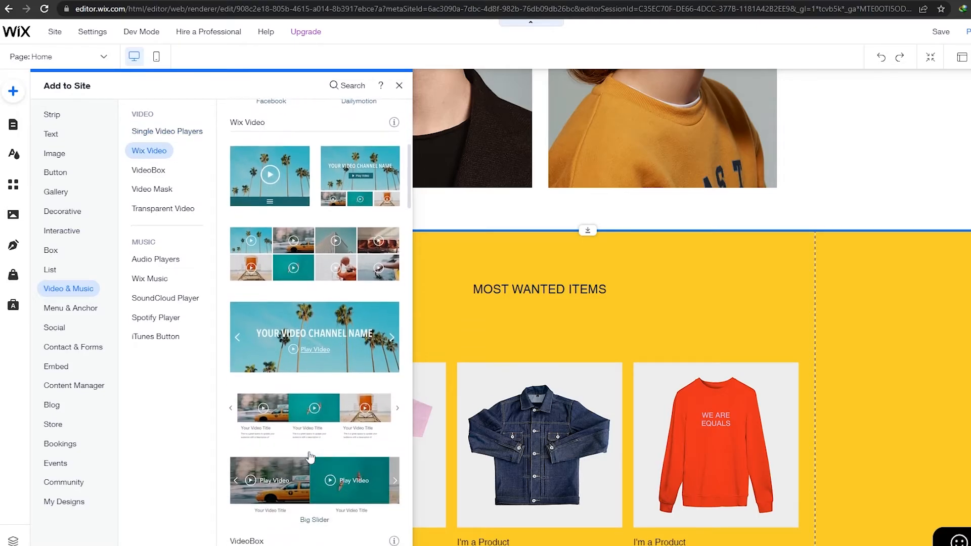
scroll(311, 457, "up", 4)
Step: Add a YouTube single video player to the home page and move it down over the #EQUALS feed
left_click_drag(268, 236, 510, 257)
left_click_drag(580, 363, 538, 363)
scroll(605, 373, "down", 19)
scroll(605, 374, "down", 12)
scroll(557, 401, "up", 9)
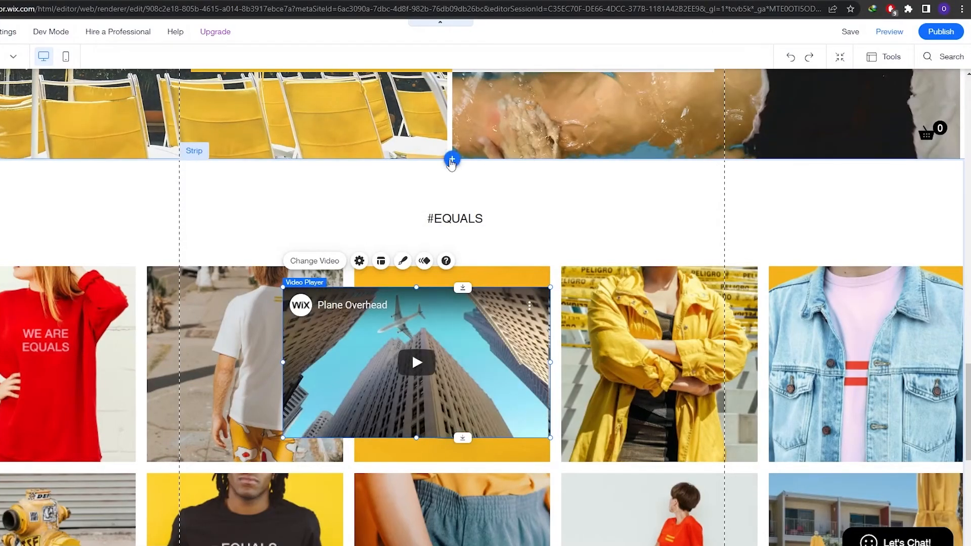
Step: Insert a blank section above the #EQUALS heading and move the video player up into it
left_click(452, 161)
left_click(181, 231)
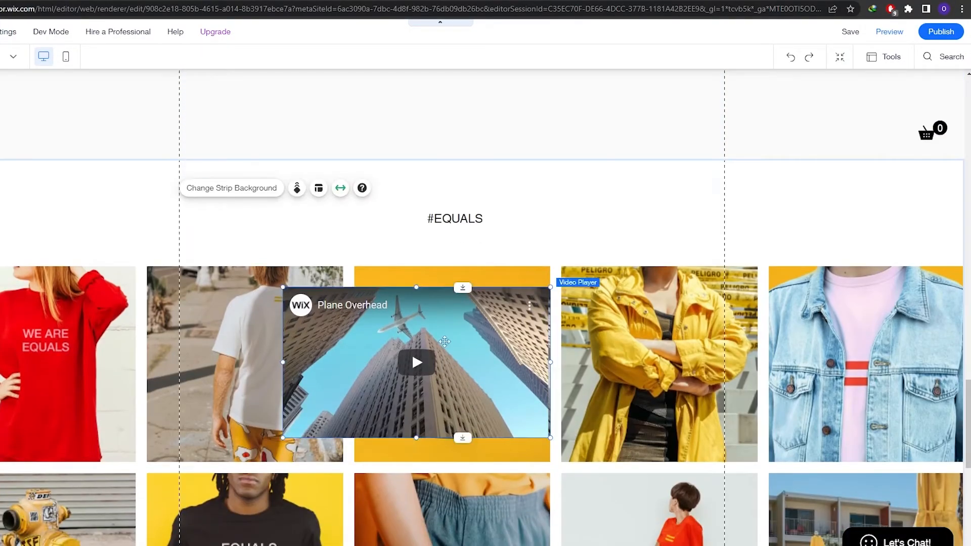
left_click_drag(451, 405, 460, 194)
scroll(432, 328, "up", 4)
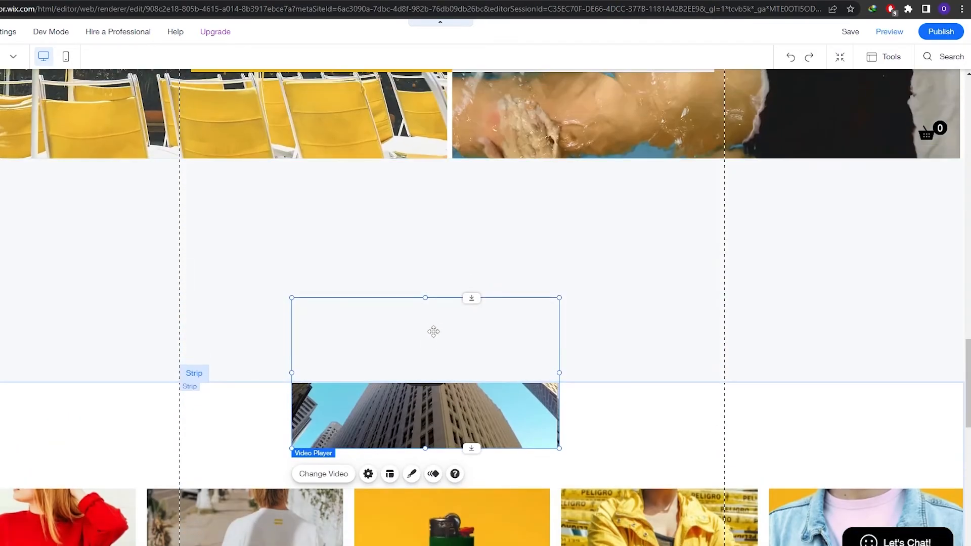
left_click_drag(431, 402, 460, 300)
Step: Enlarge the video player to the full height of the new section and centre it there
left_click_drag(587, 193, 708, 126)
left_click_drag(622, 198, 542, 252)
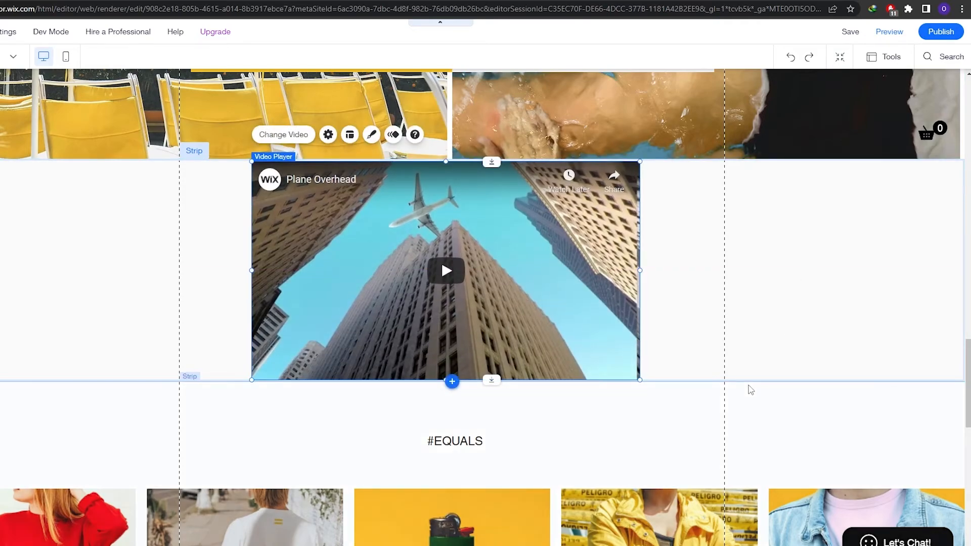
left_click(749, 390)
Step: Open the video player's settings and look over its source, playback and description options
left_click(479, 327)
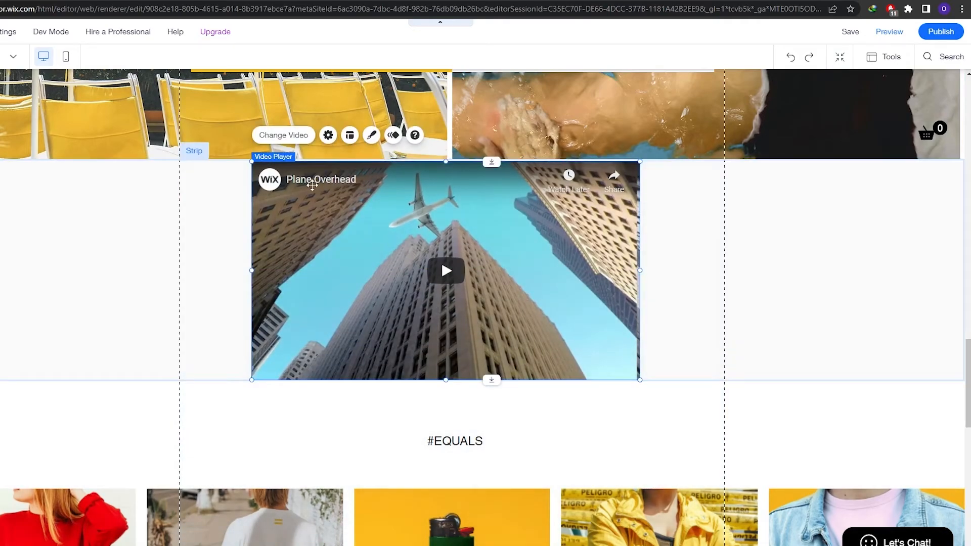
left_click(302, 141)
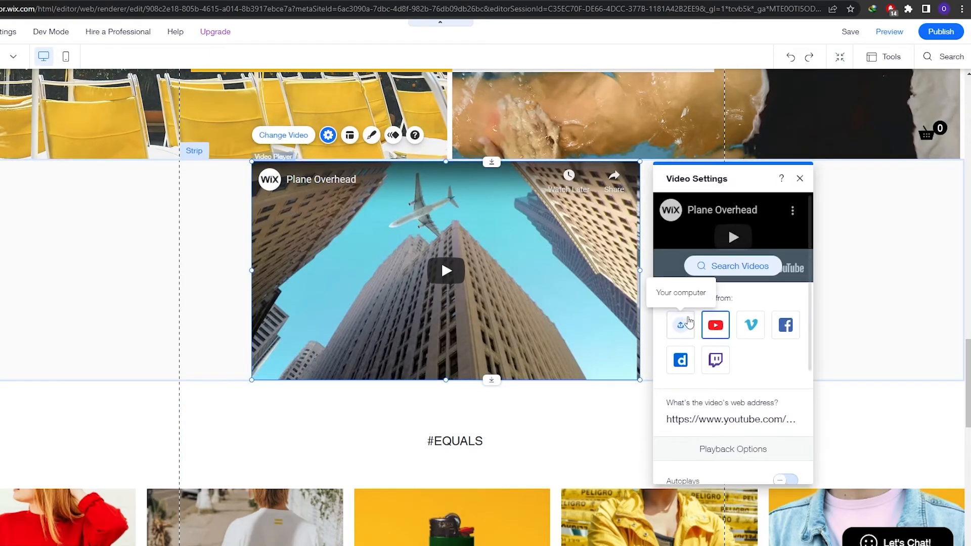
scroll(731, 384, "down", 4)
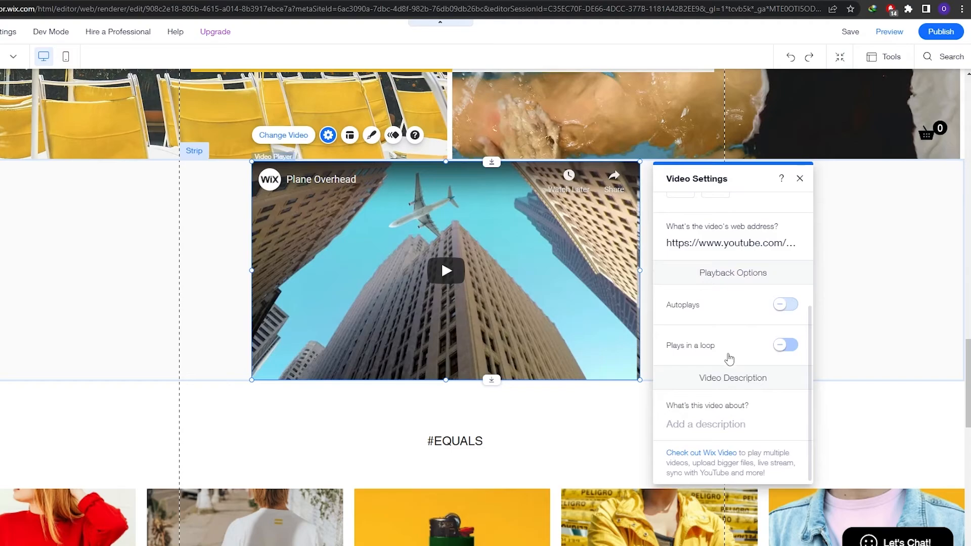
scroll(735, 405, "up", 4)
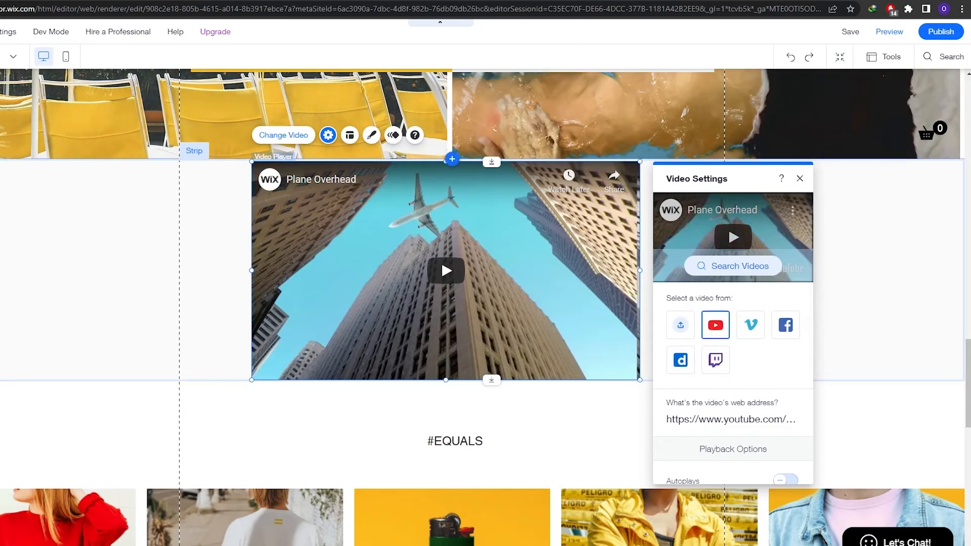
Step: Open YouTube in a new browser tab and search for "clothing promo video"
key("ctrl+t")
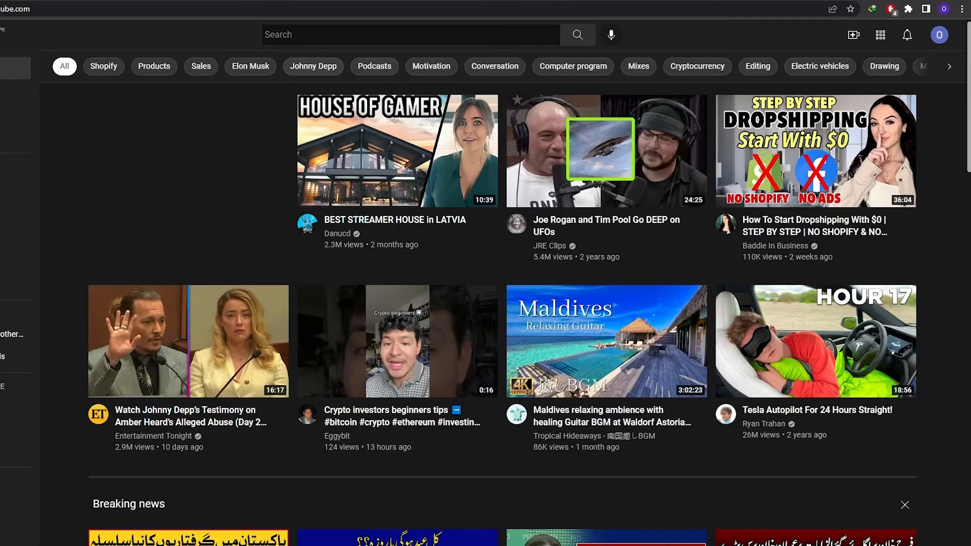
left_click(309, 34)
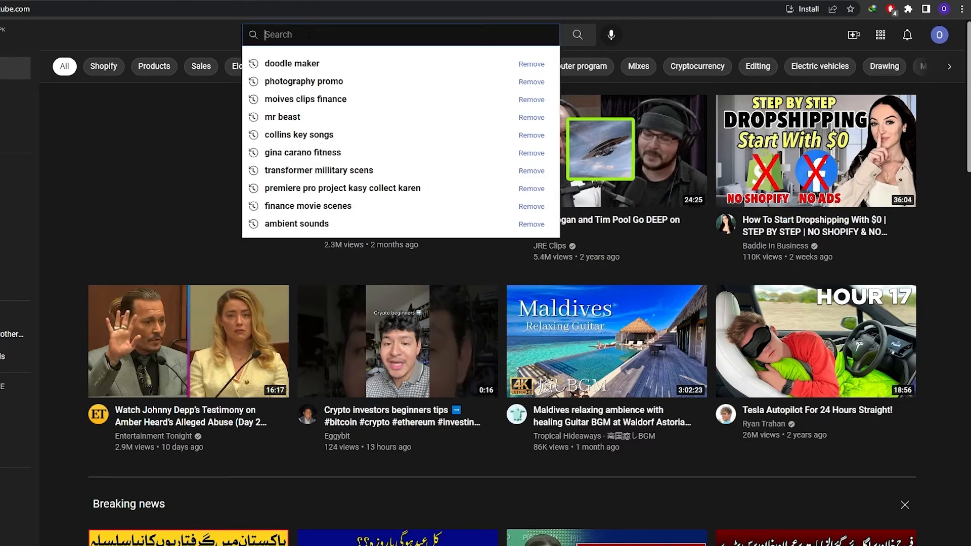
type("clothing promo video")
key("Return")
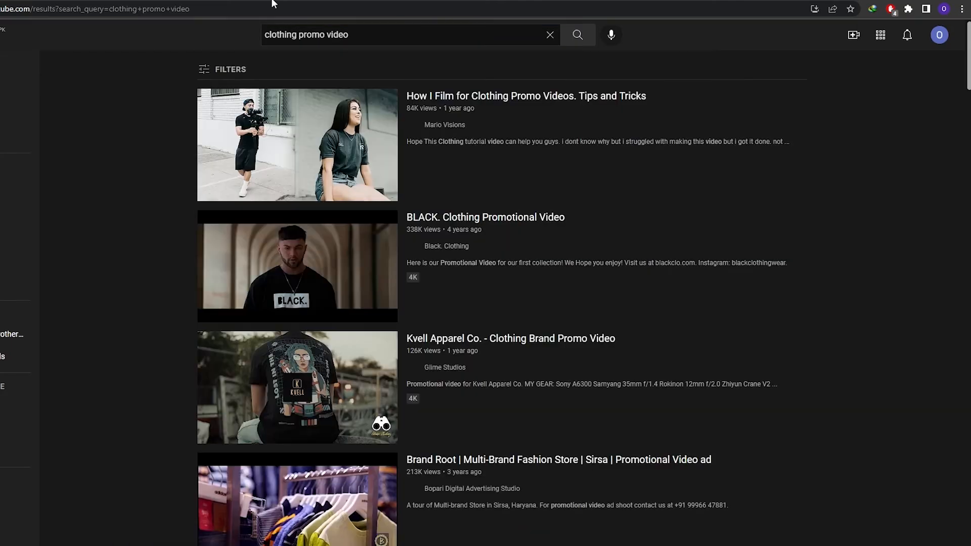
Step: Open the Gods Plan Clothing Promo Video from the search results and copy its web address
scroll(196, 221, "down", 3)
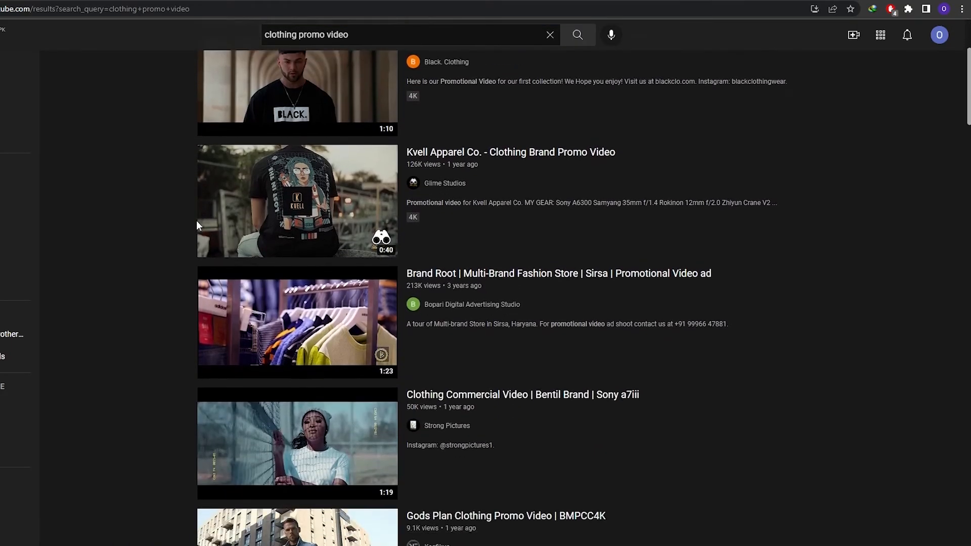
scroll(197, 220, "down", 1)
mouse_move(332, 293)
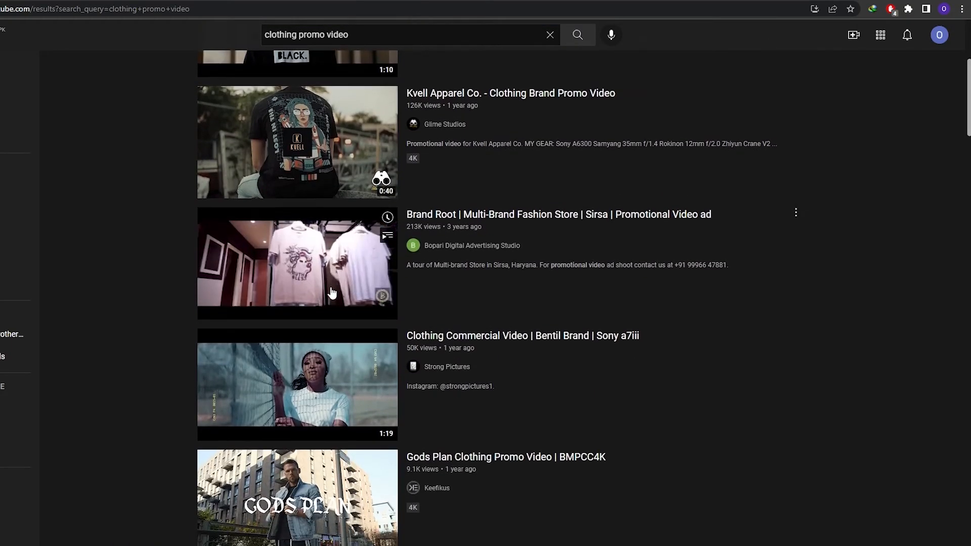
scroll(329, 291, "down", 5)
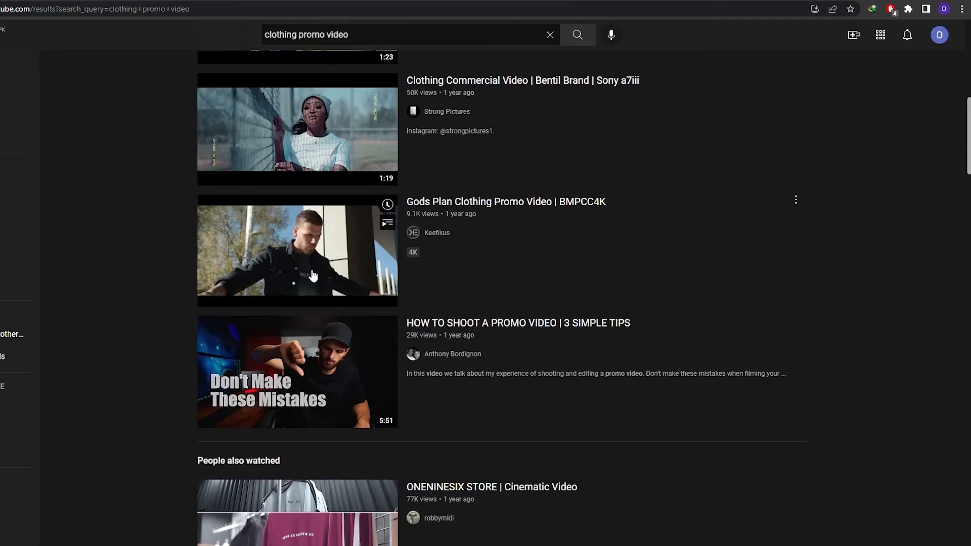
left_click(312, 273)
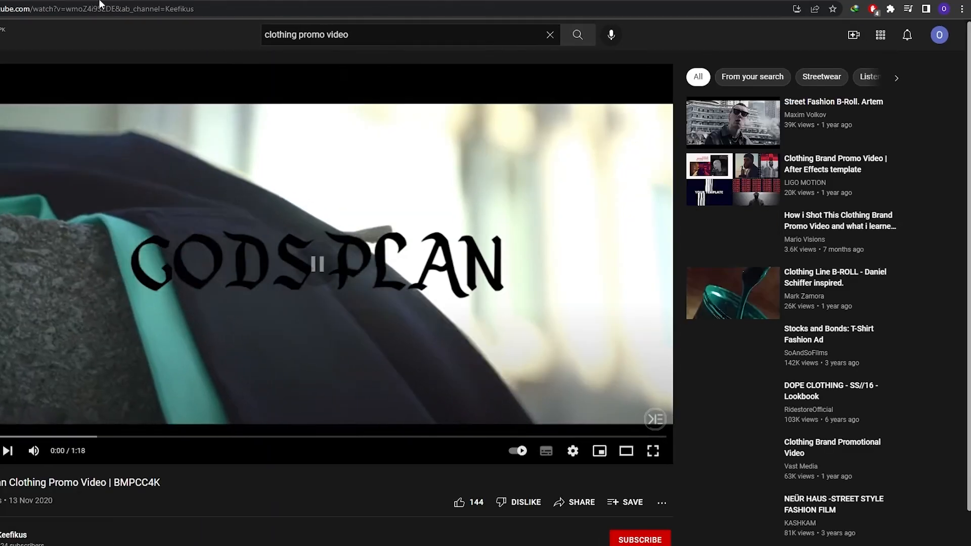
left_click(100, 5)
right_click(100, 6)
left_click(146, 84)
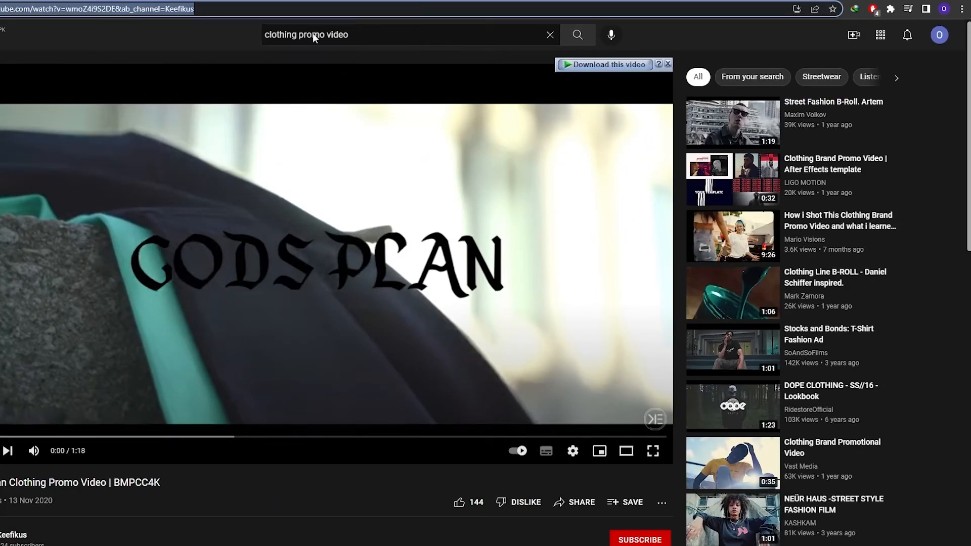
Step: Return to the Wix Editor and replace the video player's web address with the copied YouTube link
key("alt+Tab")
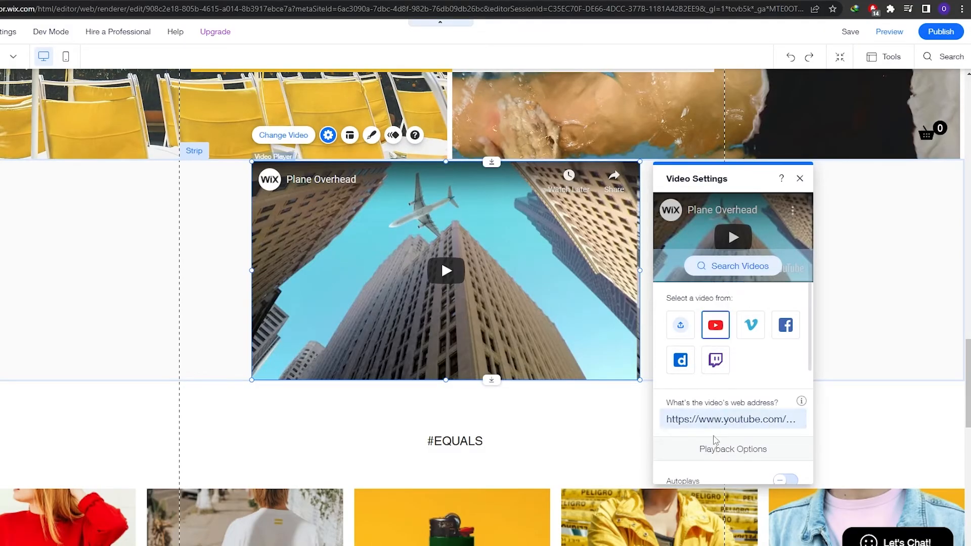
left_click(720, 418)
key("ctrl+v")
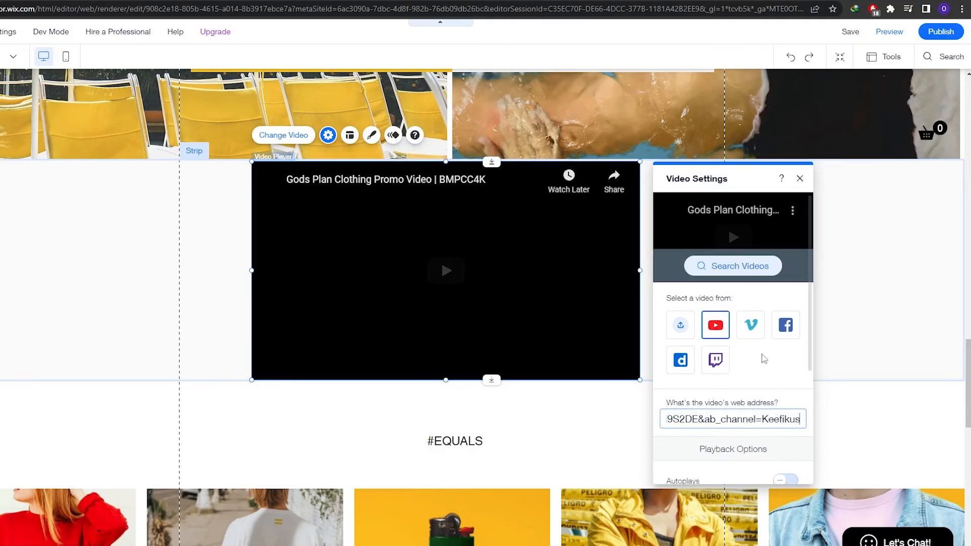
Step: Close the video settings and look over the home page from the promo video and #EQUALS gallery back up to the header
left_click(800, 179)
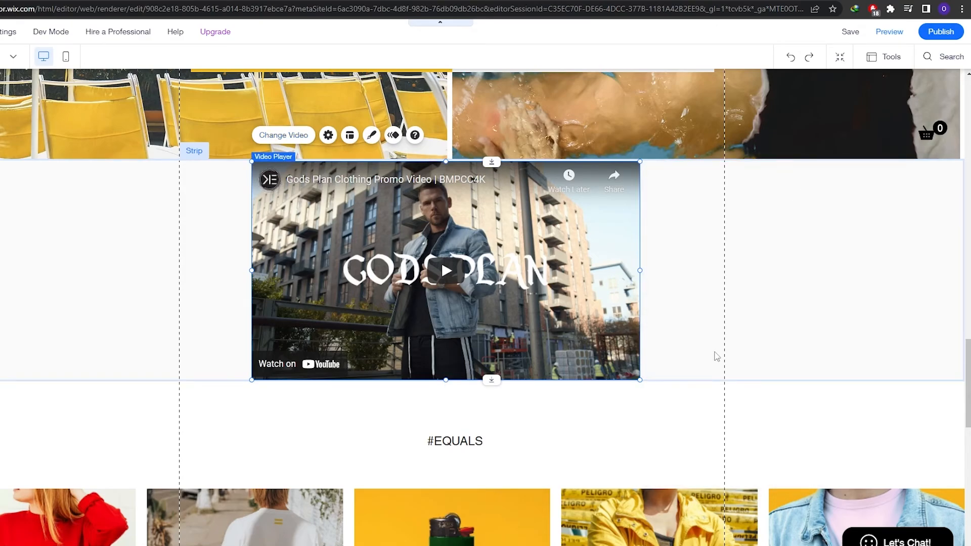
left_click(576, 404)
left_click(98, 284)
scroll(339, 235, "down", 10)
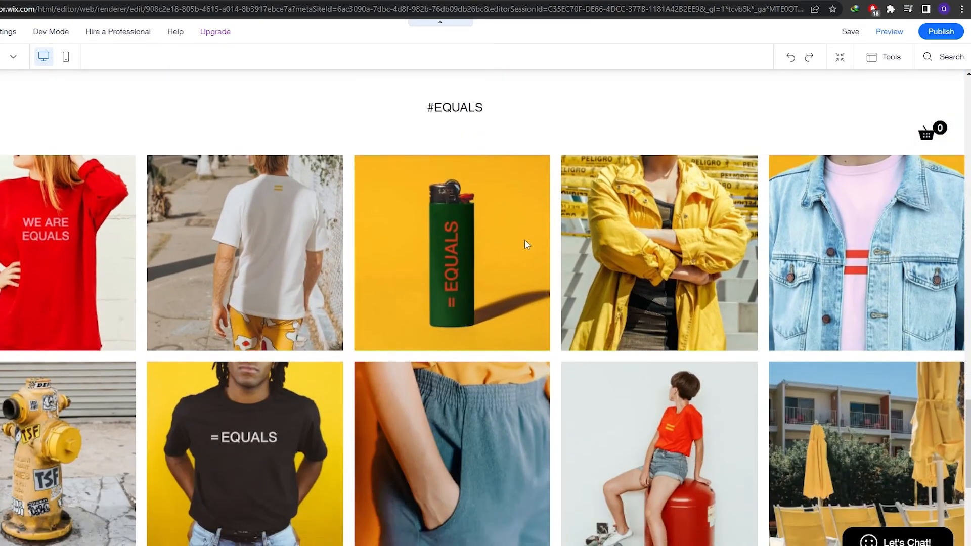
scroll(339, 235, "down", 3)
scroll(335, 353, "up", 15)
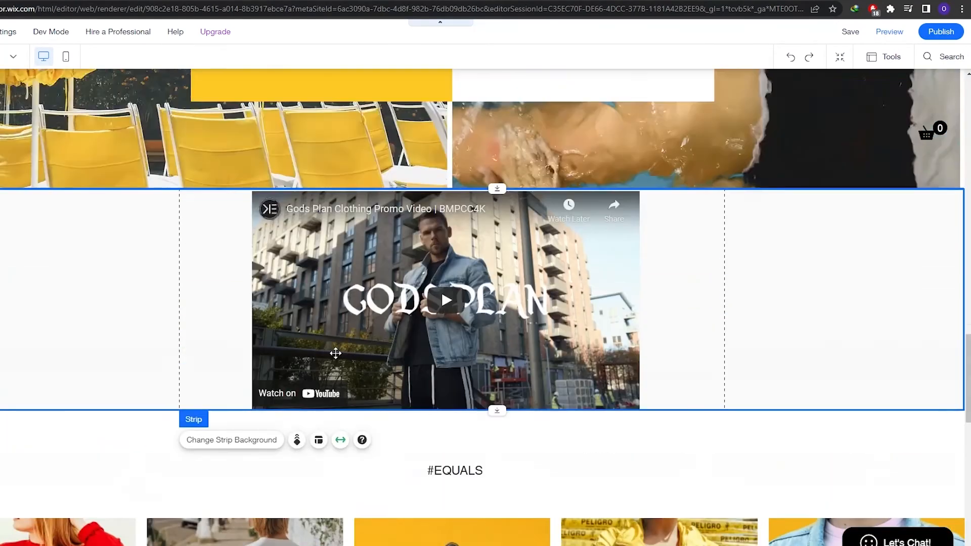
scroll(399, 361, "up", 4)
scroll(399, 361, "up", 5)
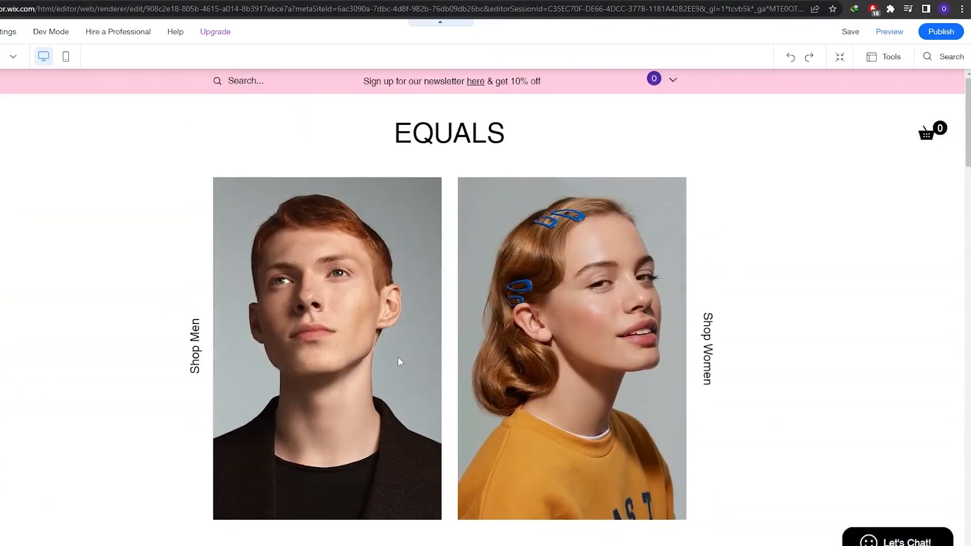
Step: Start publishing the site and choose to connect your own customized domain as its address
left_click(942, 37)
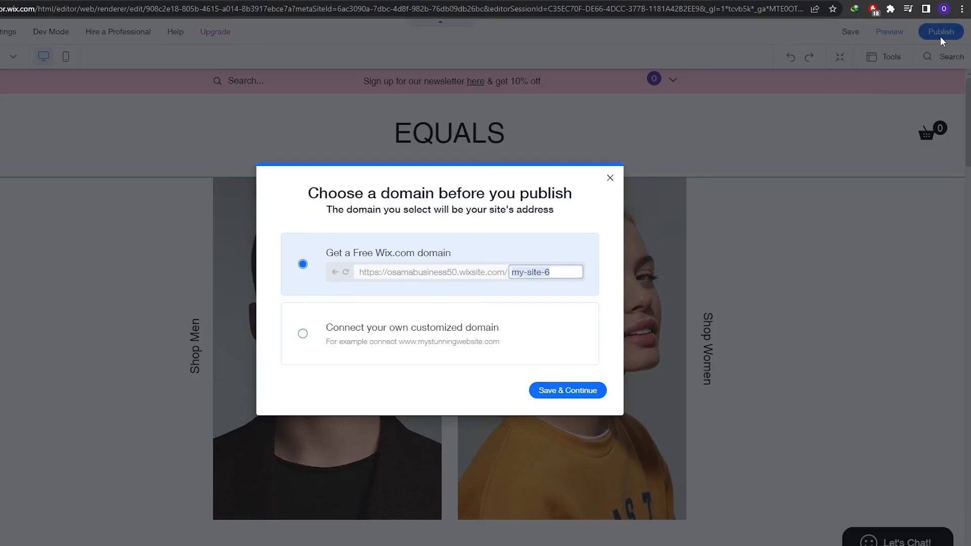
left_click(427, 335)
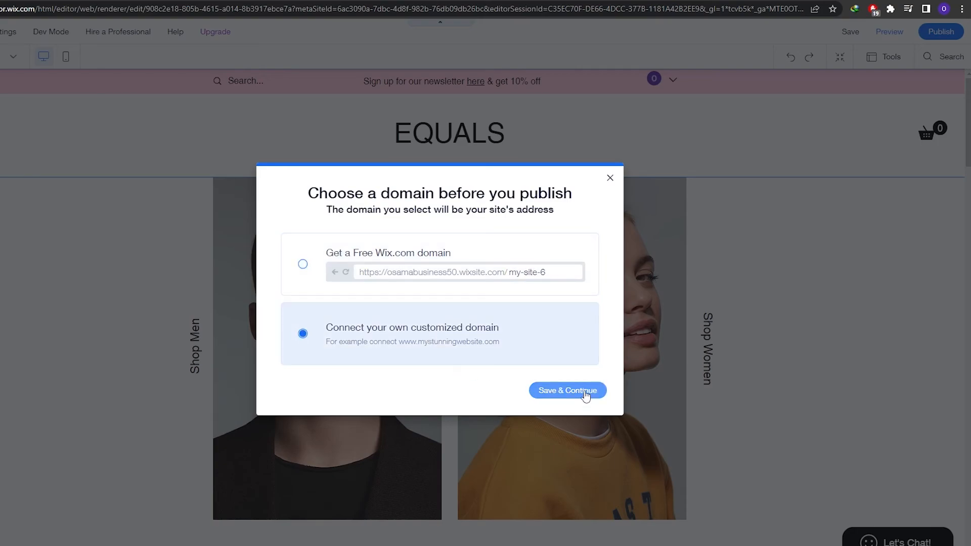